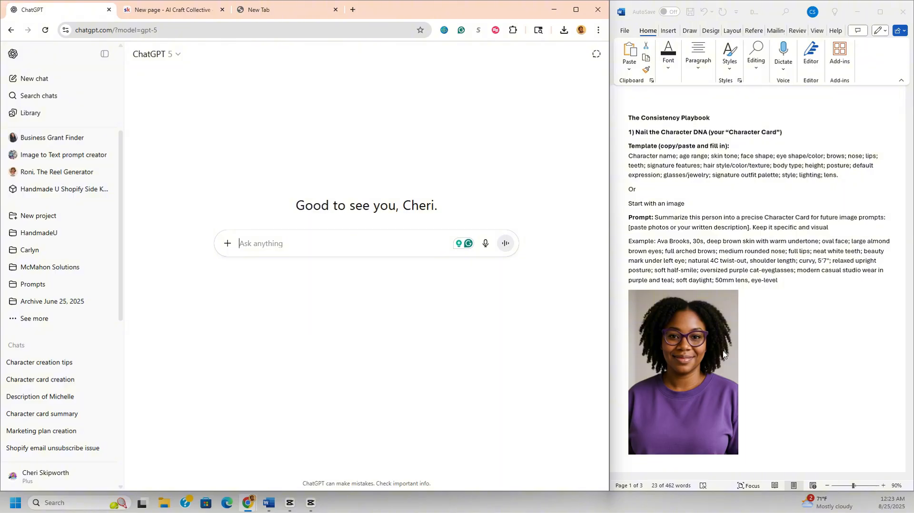
# - Copy the portrait picture from the Word document and paste it into the ChatGPT message
pyautogui.click(696, 370)
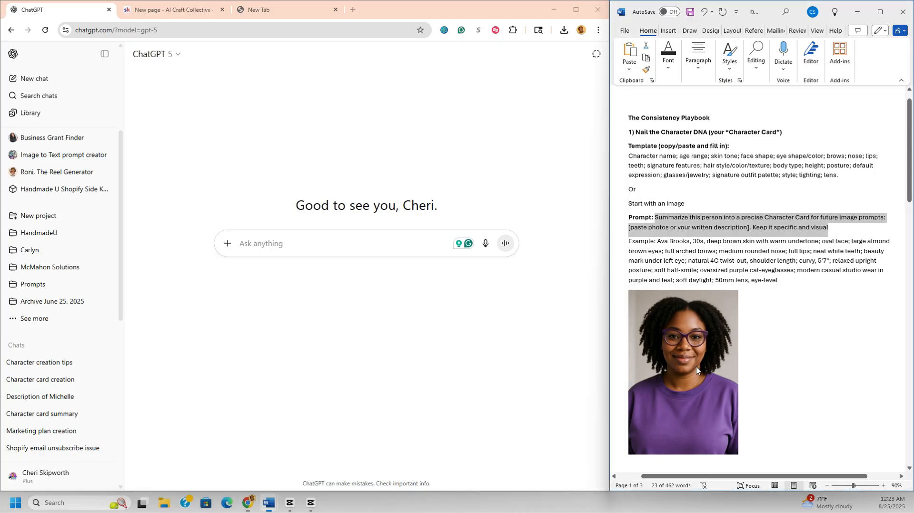
pyautogui.rightClick(681, 358)
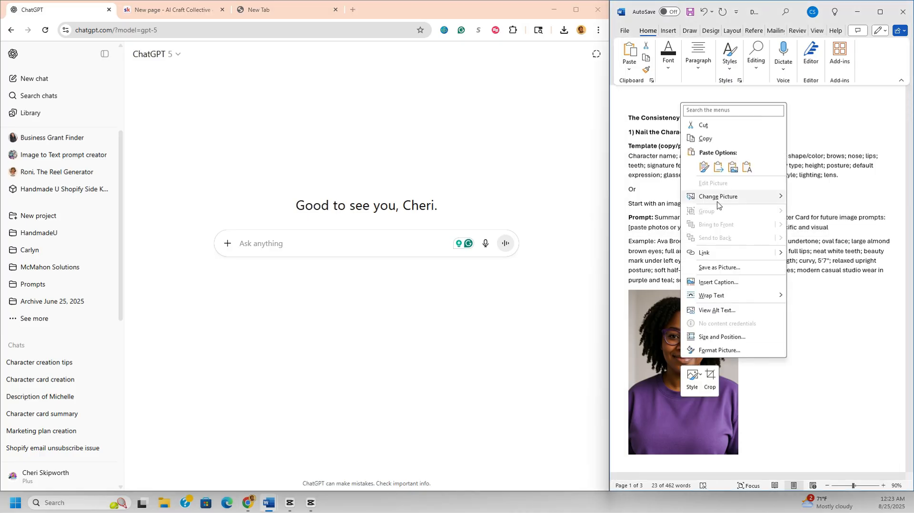
pyautogui.click(705, 138)
pyautogui.click(248, 244)
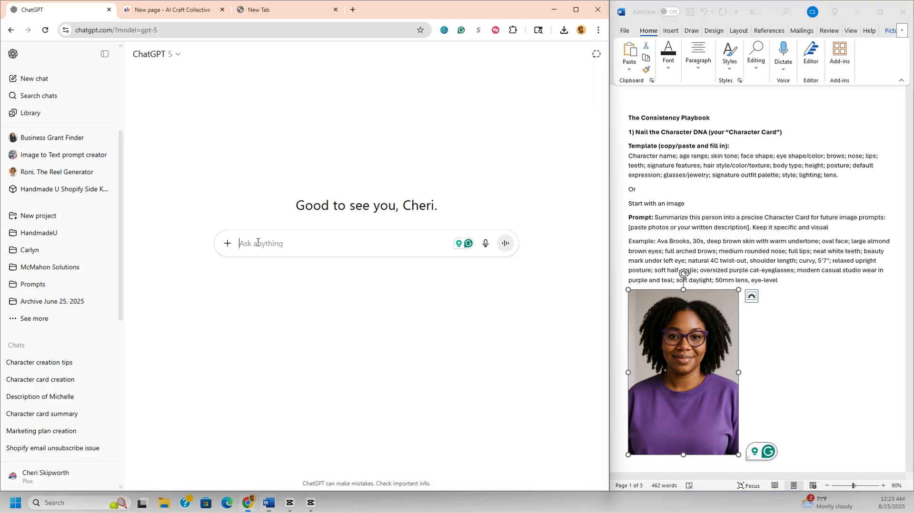
pyautogui.hotkey('ctrl', 'v')
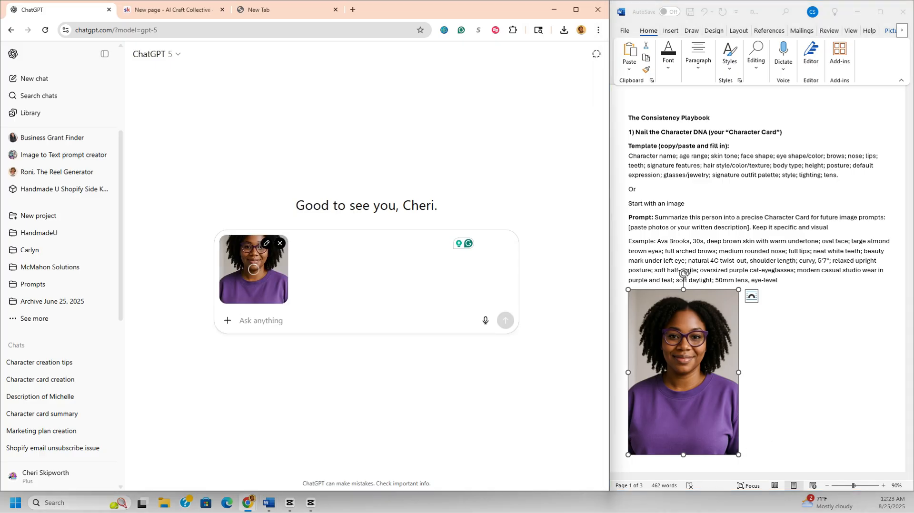
# - Copy the "Summarize this person into a precise Character Card" prompt from the document and paste it below the attached portrait in the ChatGPT message
pyautogui.click(649, 218)
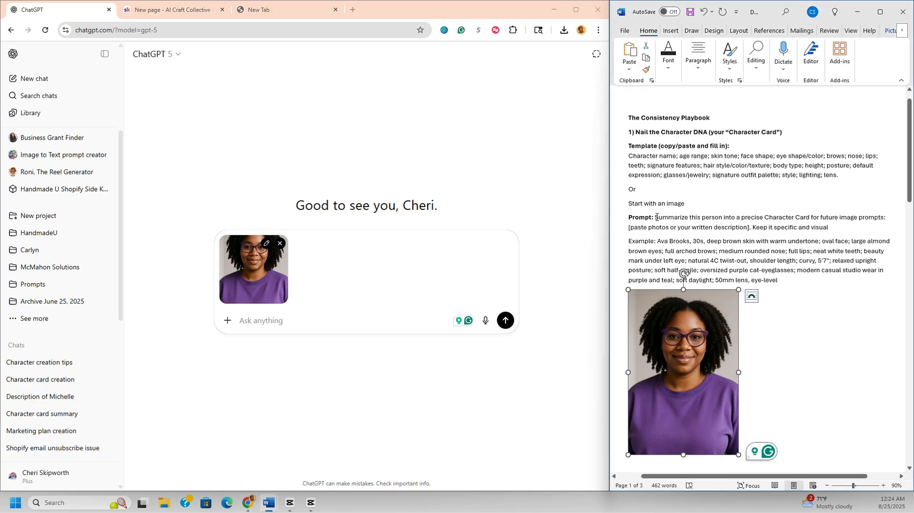
pyautogui.moveTo(655, 217); pyautogui.dragTo(834, 230)
pyautogui.hotkey('ctrl', 'c')
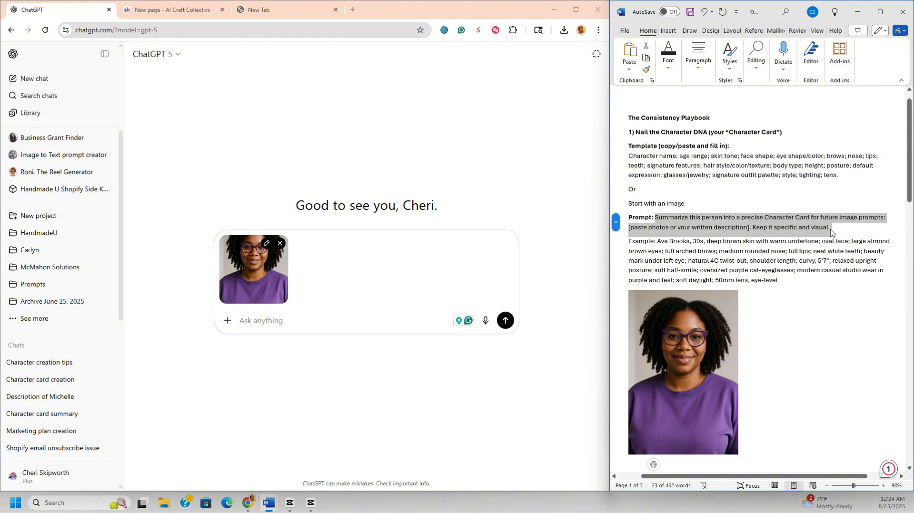
pyautogui.click(336, 259)
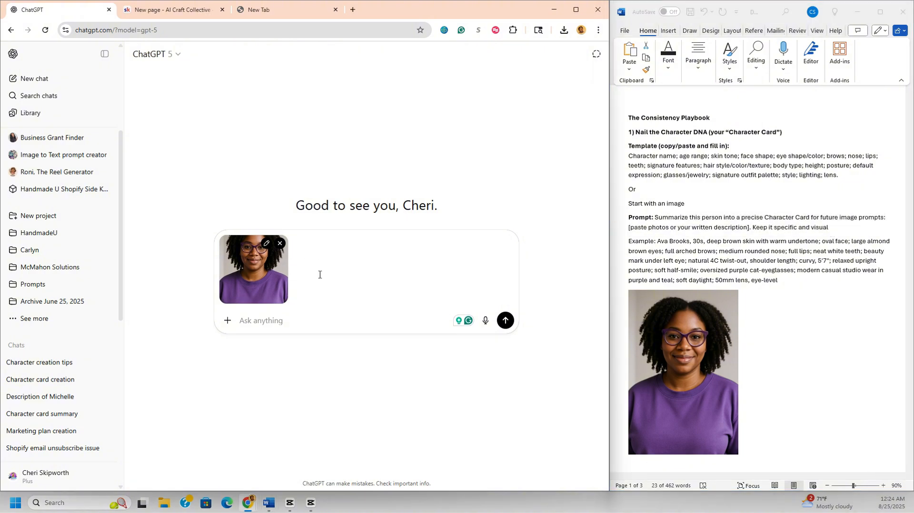
pyautogui.hotkey('ctrl', 'v')
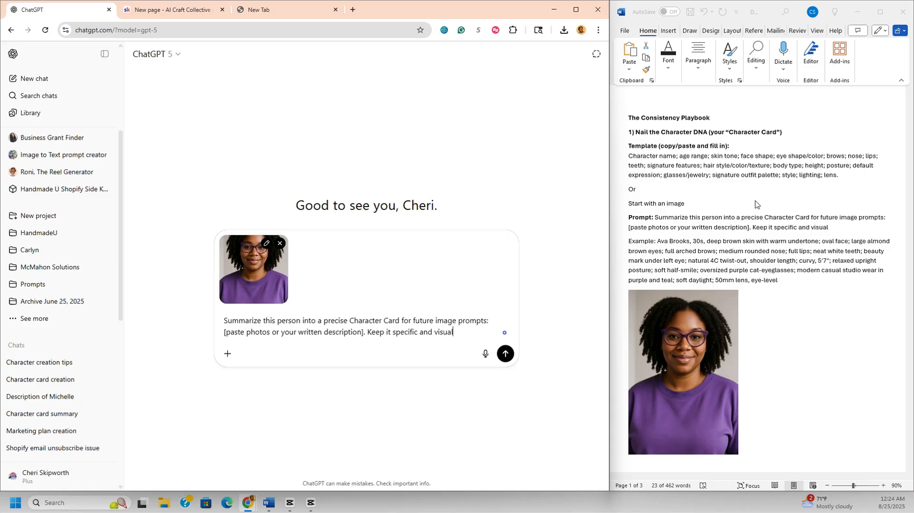
# - Replace the placeholder text in the prompt's brackets with "include" followed by the Character Card template's attribute list copied from the document
pyautogui.click(626, 156)
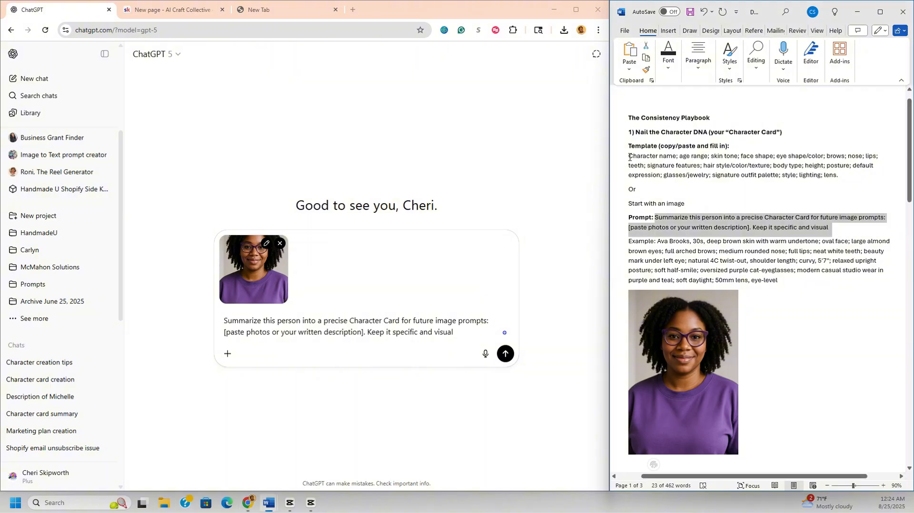
pyautogui.moveTo(628, 157); pyautogui.dragTo(853, 177)
pyautogui.hotkey('ctrl', 'c')
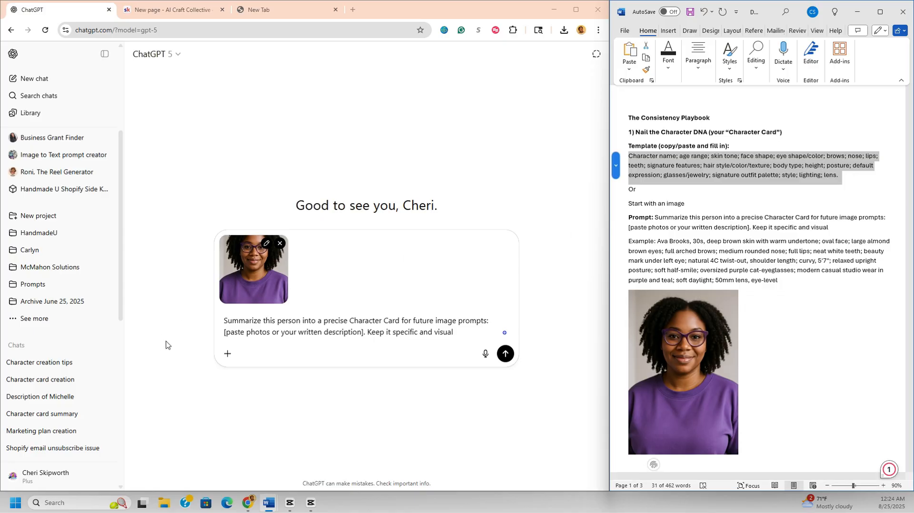
pyautogui.click(281, 340)
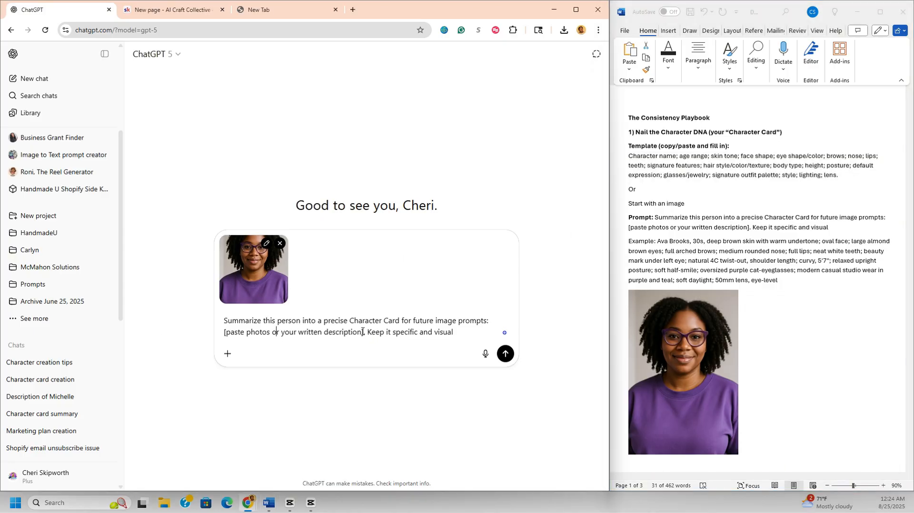
pyautogui.moveTo(363, 332); pyautogui.dragTo(223, 334)
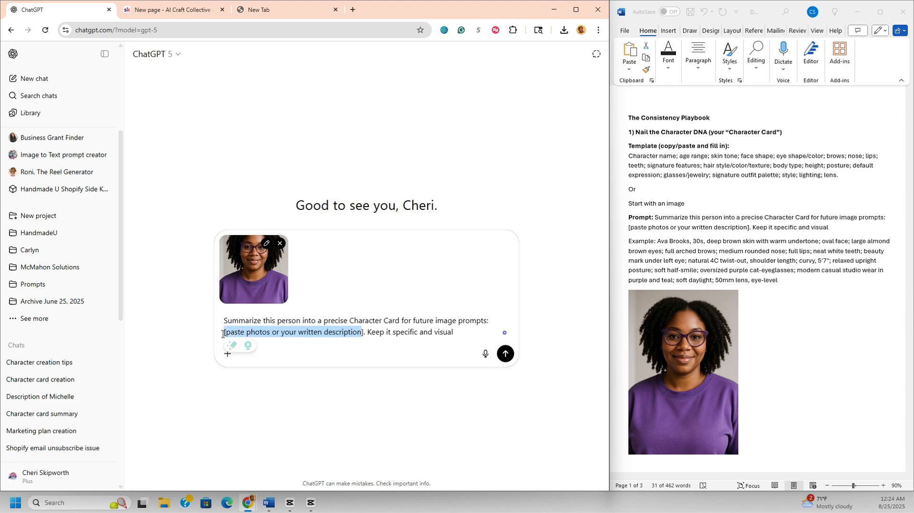
pyautogui.press('BackSpace')
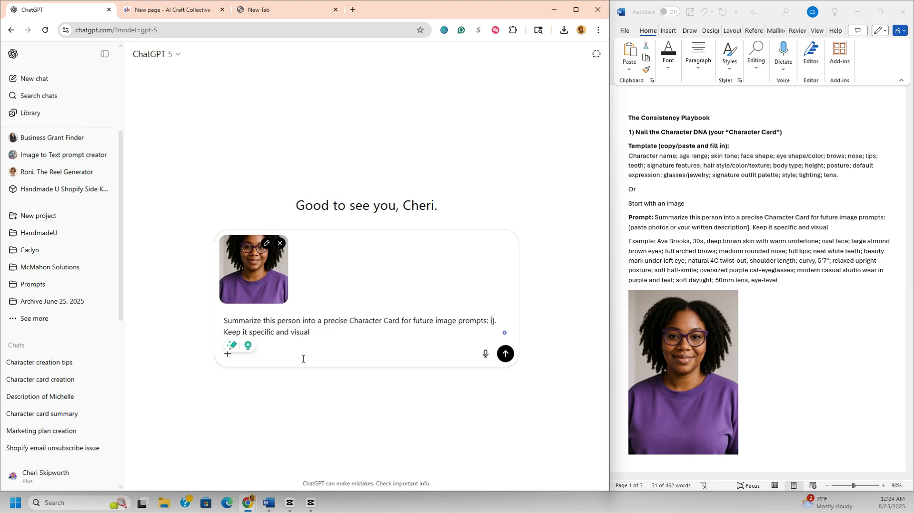
pyautogui.write('include')
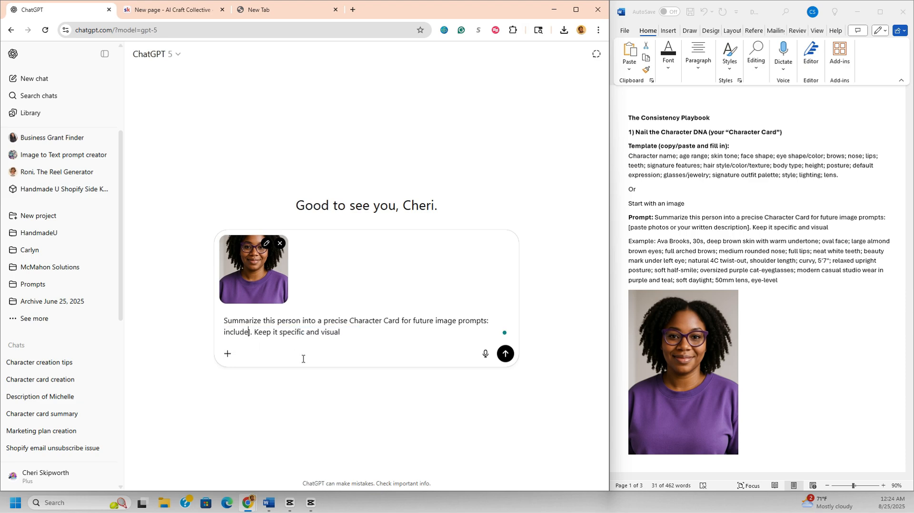
pyautogui.hotkey('ctrl', 'v')
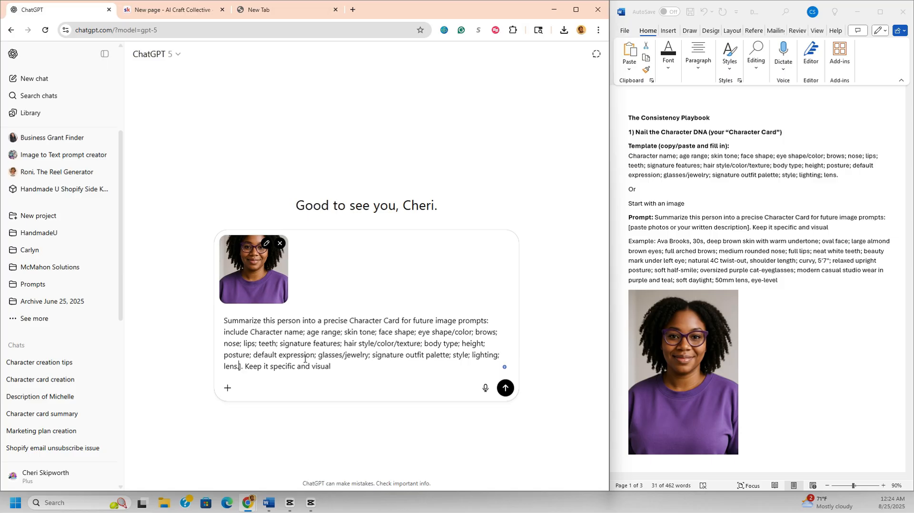
# - End the prompt with a period and a sentence giving the character's name, and submit it
pyautogui.press('BackSpace')
pyautogui.write('.')
pyautogui.write('Her name is Ava Brooks.')
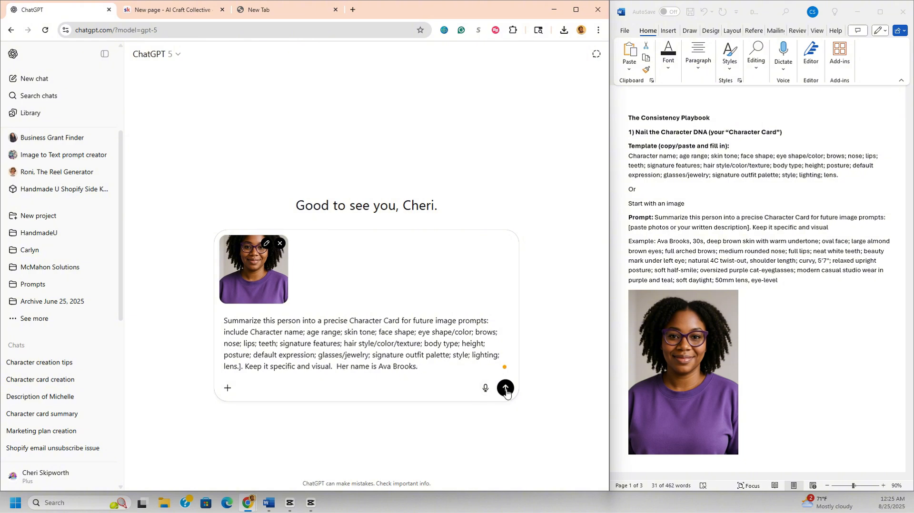
pyautogui.click(505, 389)
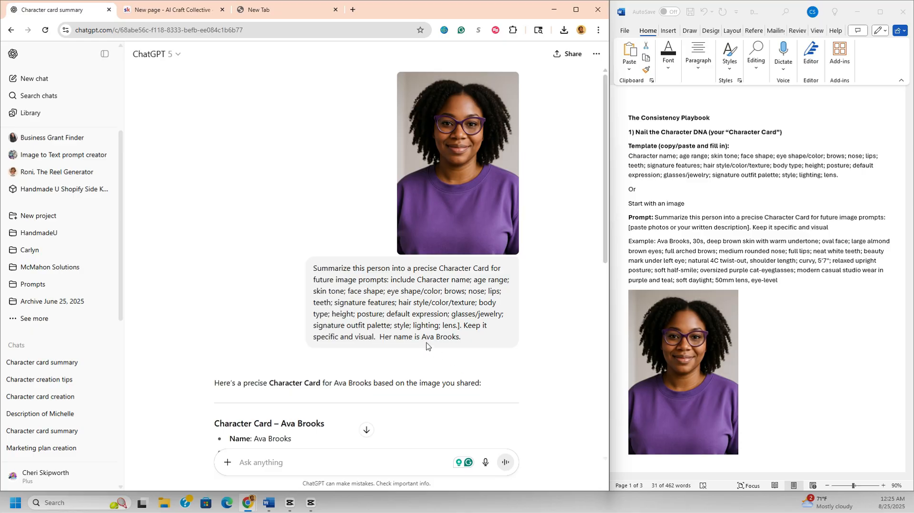
# - Copy the generated Character Card, from its heading to the Lens line, into the Word document below the "Generate an anchor image" prompt
pyautogui.scroll(-3, 423, 343)
pyautogui.scroll(-2, 423, 343)
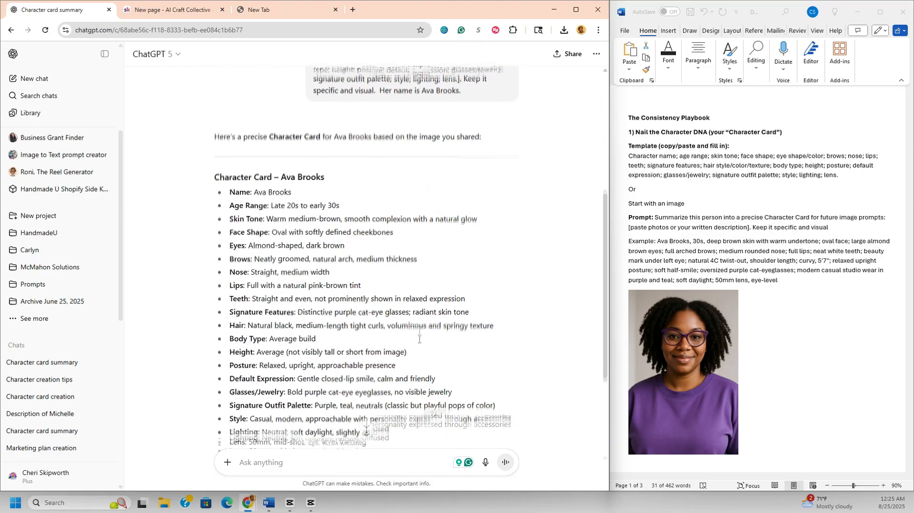
pyautogui.scroll(-1, 419, 335)
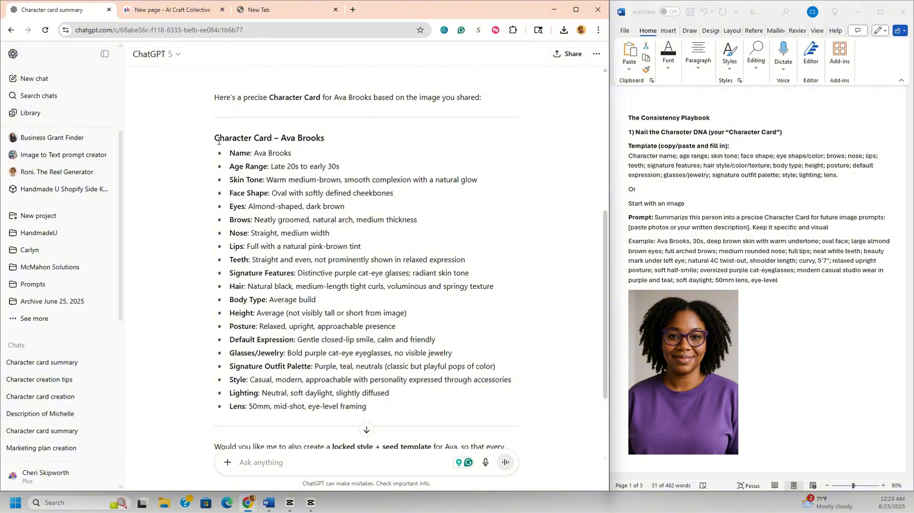
pyautogui.moveTo(211, 138); pyautogui.dragTo(447, 408)
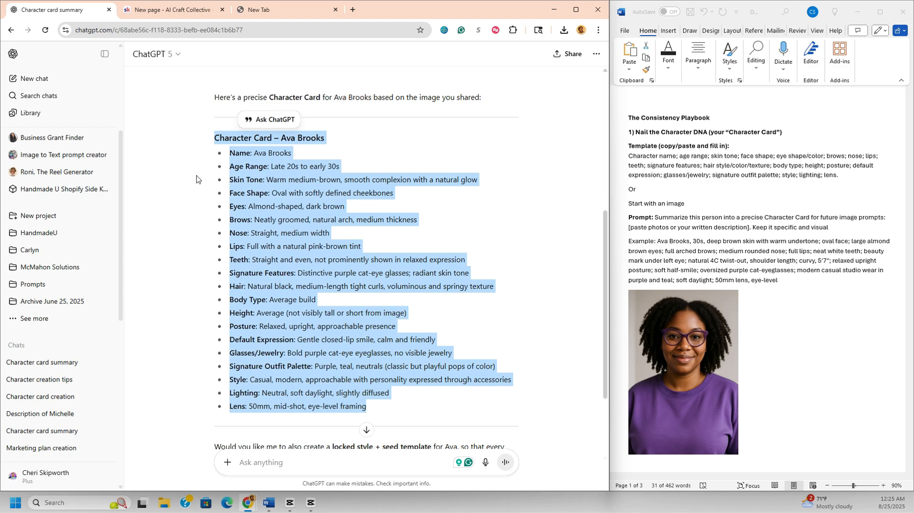
pyautogui.scroll(-3, 810, 358)
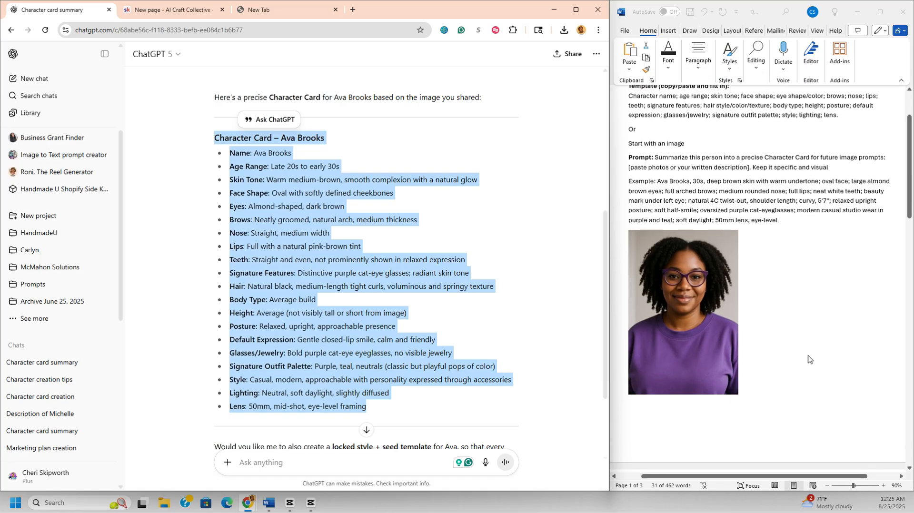
pyautogui.scroll(-10, 767, 345)
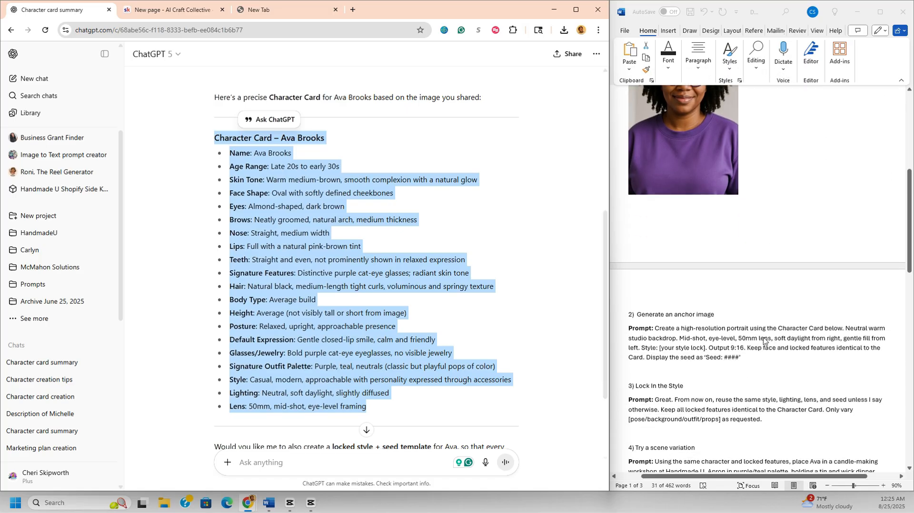
pyautogui.scroll(-3, 764, 341)
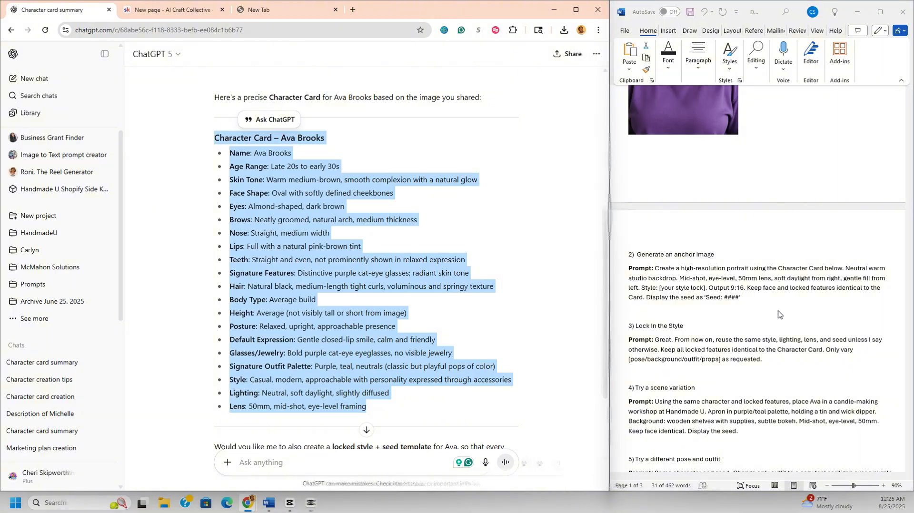
pyautogui.click(779, 313)
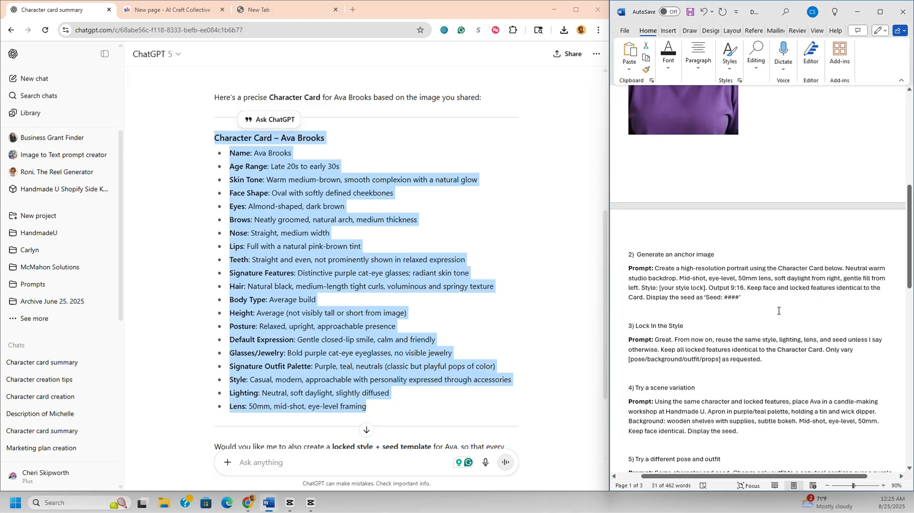
pyautogui.click(736, 310)
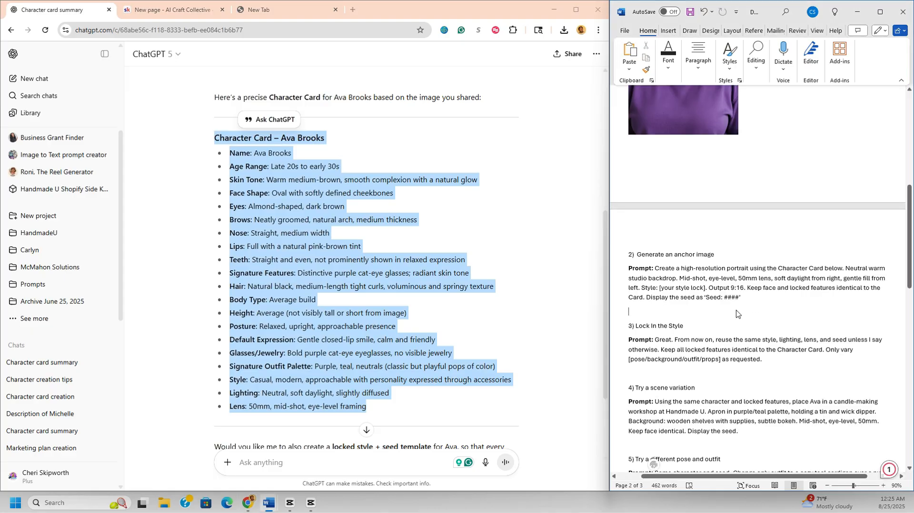
pyautogui.hotkey('ctrl', 'v')
# - Copy the anchor image prompt together with the Character Card from the document and paste both into the ChatGPT message
pyautogui.scroll(-3, 743, 343)
pyautogui.scroll(5, 746, 362)
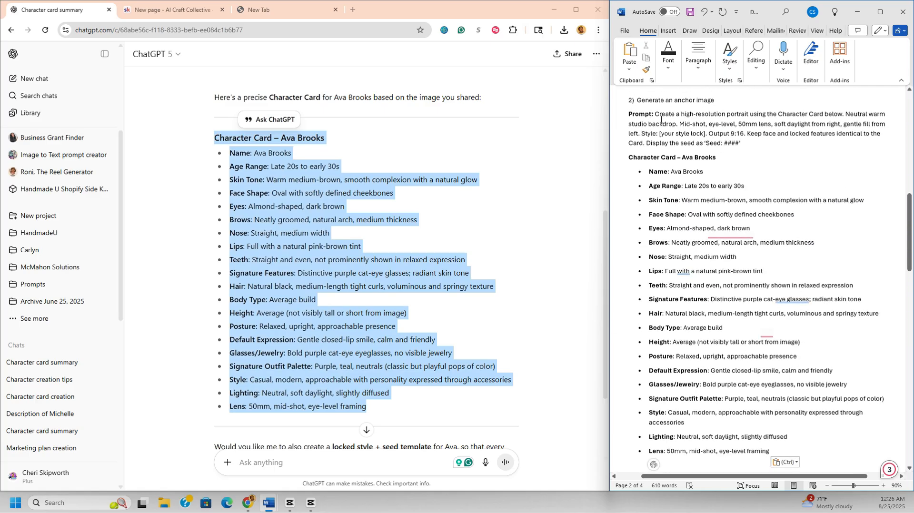
pyautogui.moveTo(655, 115); pyautogui.dragTo(835, 422)
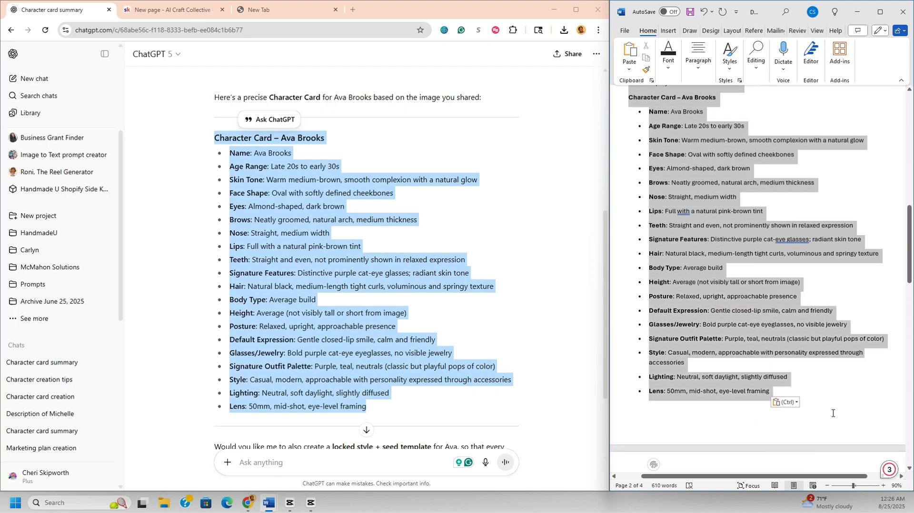
pyautogui.hotkey('ctrl', 'c')
pyautogui.click(259, 462)
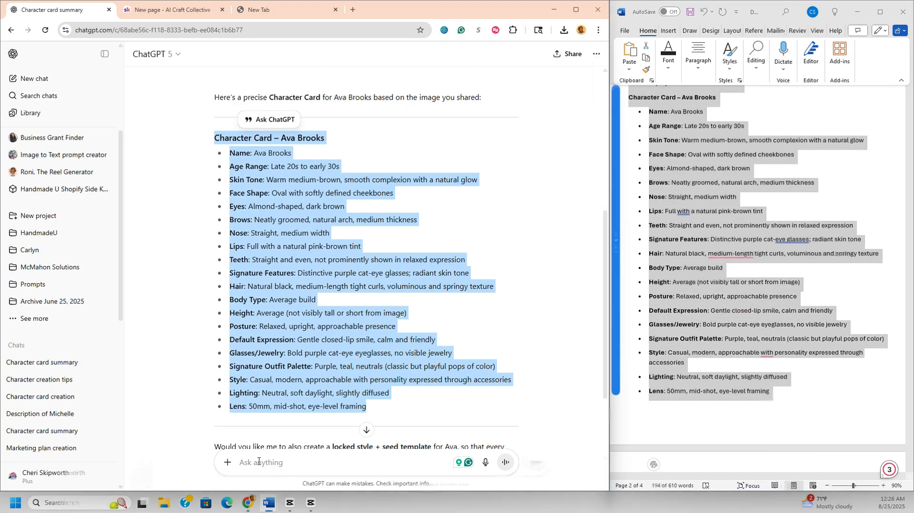
pyautogui.hotkey('ctrl', 'v')
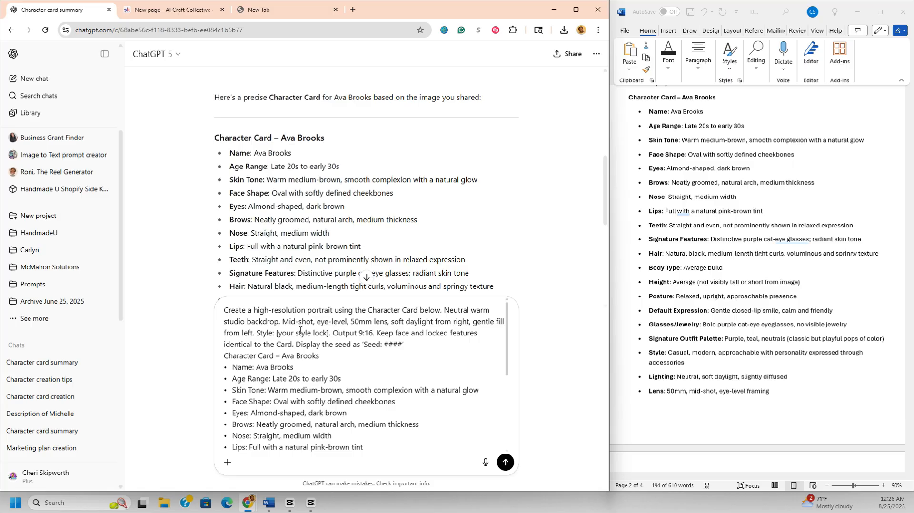
# - Review the pasted anchor image prompt through to the Lens line and submit it to generate the portrait
pyautogui.scroll(-5, 302, 330)
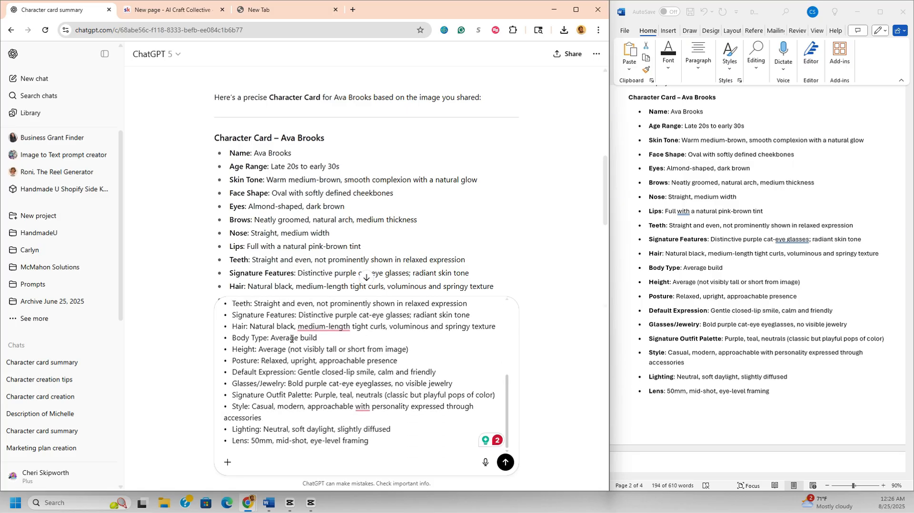
pyautogui.scroll(3, 277, 365)
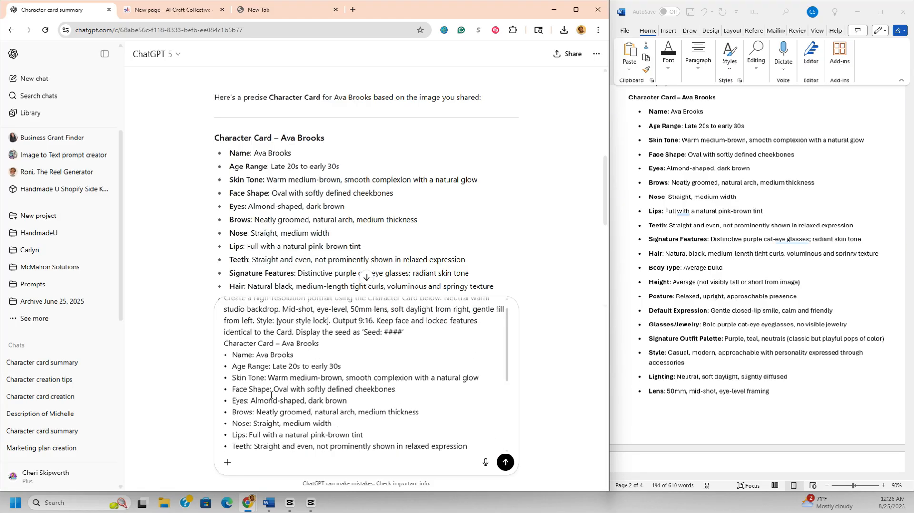
pyautogui.scroll(-5, 286, 346)
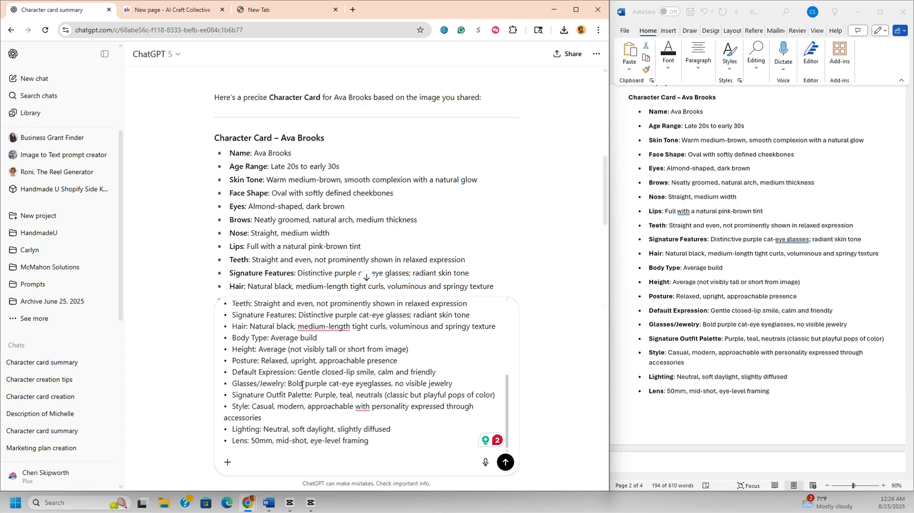
pyautogui.click(506, 463)
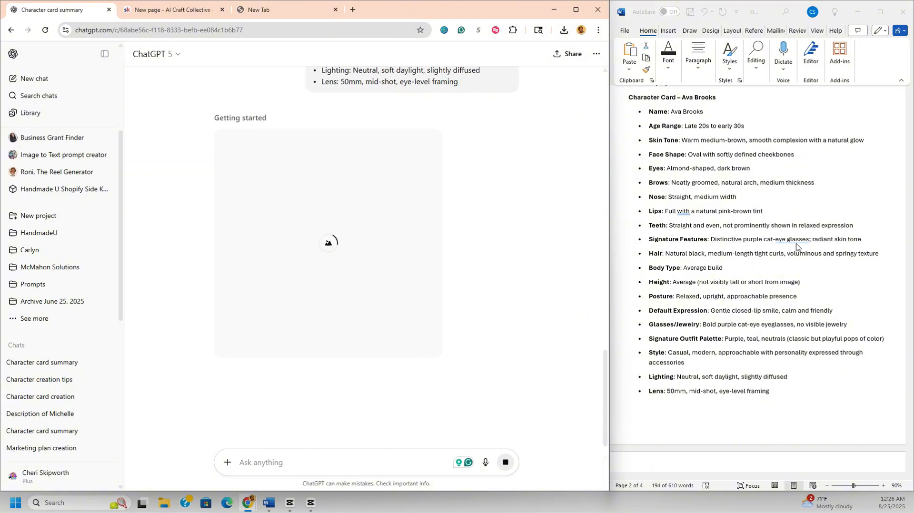
pyautogui.scroll(1, 796, 246)
pyautogui.scroll(2, 796, 246)
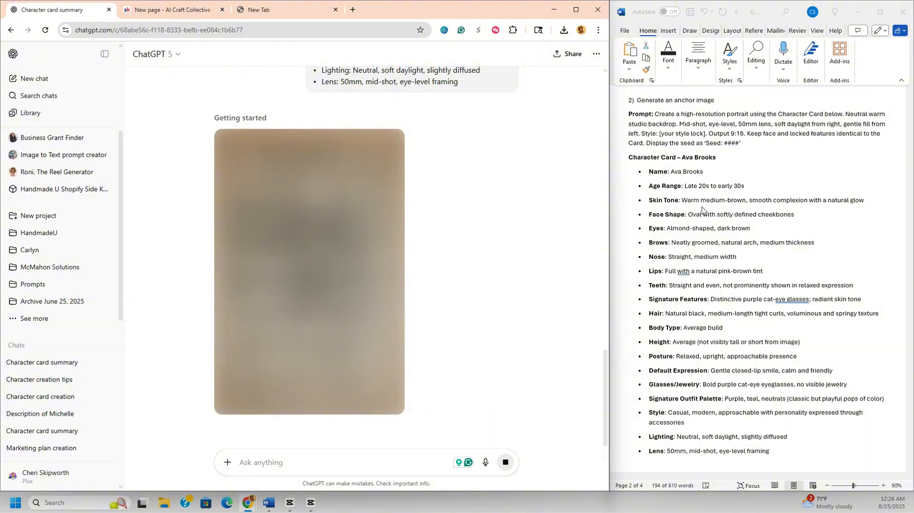
pyautogui.scroll(3, 702, 210)
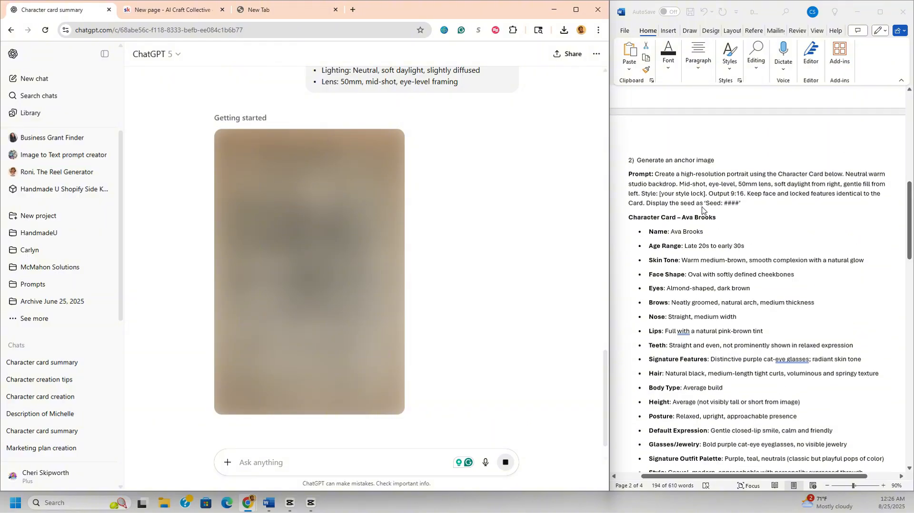
# - Copy the text of the "Lock In the Style" prompt from section 3 of the Word document
pyautogui.scroll(10, 703, 210)
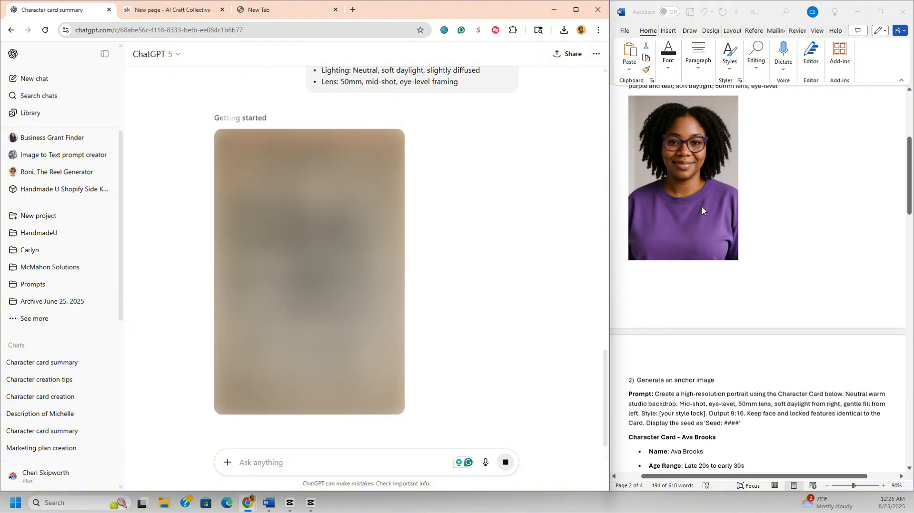
pyautogui.scroll(1, 702, 209)
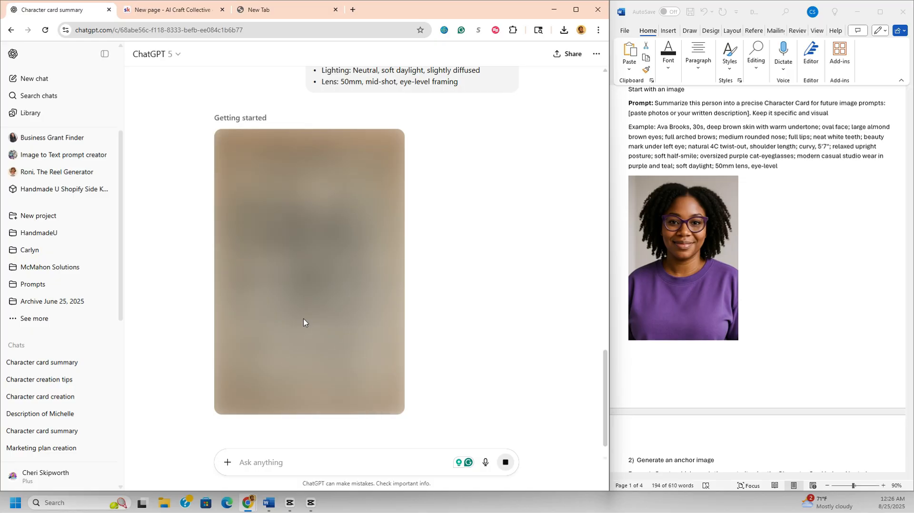
pyautogui.scroll(-10, 657, 333)
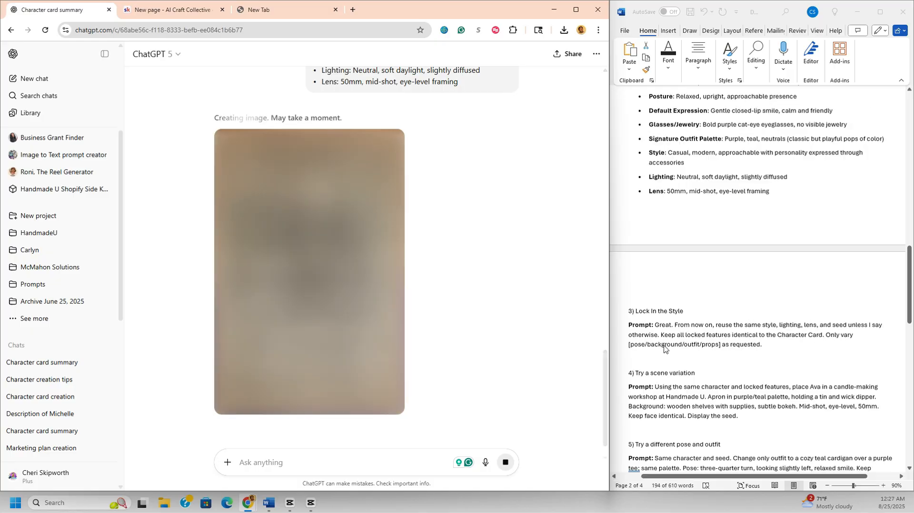
pyautogui.click(659, 327)
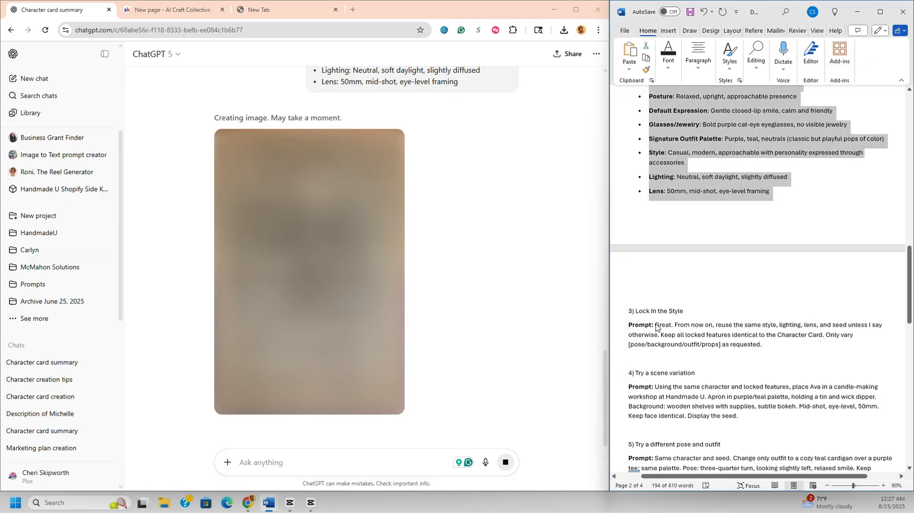
pyautogui.moveTo(659, 325); pyautogui.dragTo(761, 342)
pyautogui.hotkey('ctrl', 'c')
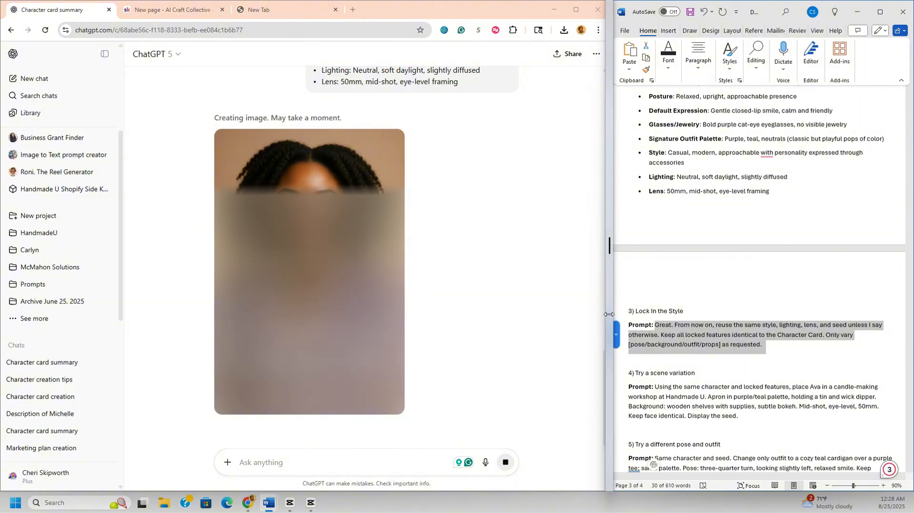
# - Compare the generated portrait with the document's original portrait, and submit the copied "Lock In the Style" prompt in ChatGPT
pyautogui.scroll(10, 705, 316)
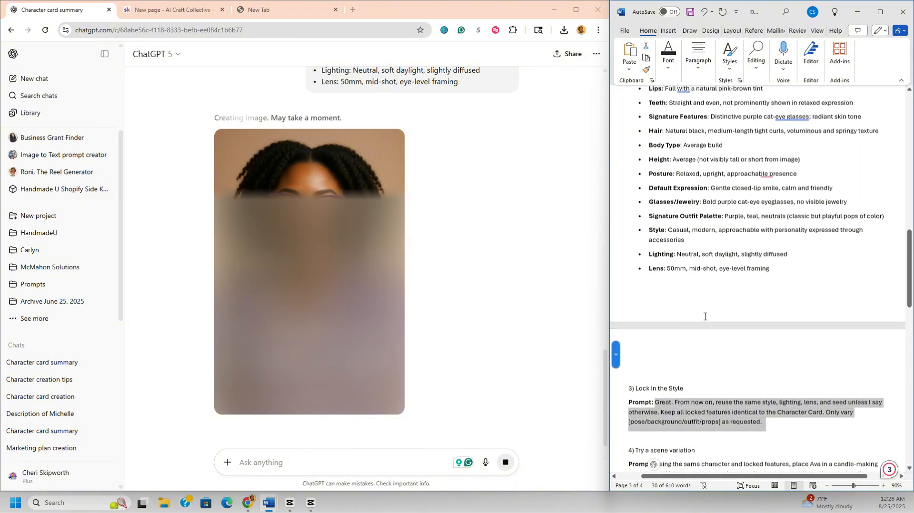
pyautogui.scroll(15, 705, 316)
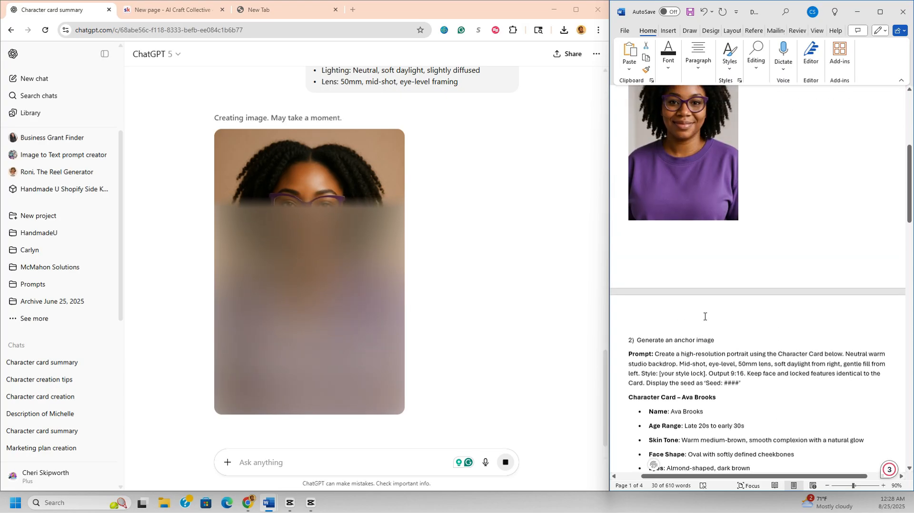
pyautogui.scroll(1, 705, 316)
pyautogui.scroll(2, 705, 317)
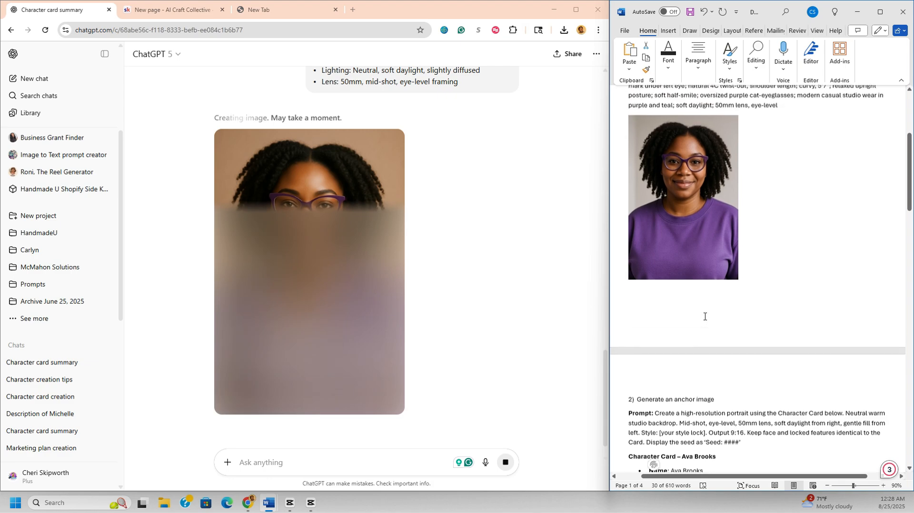
pyautogui.scroll(1, 705, 316)
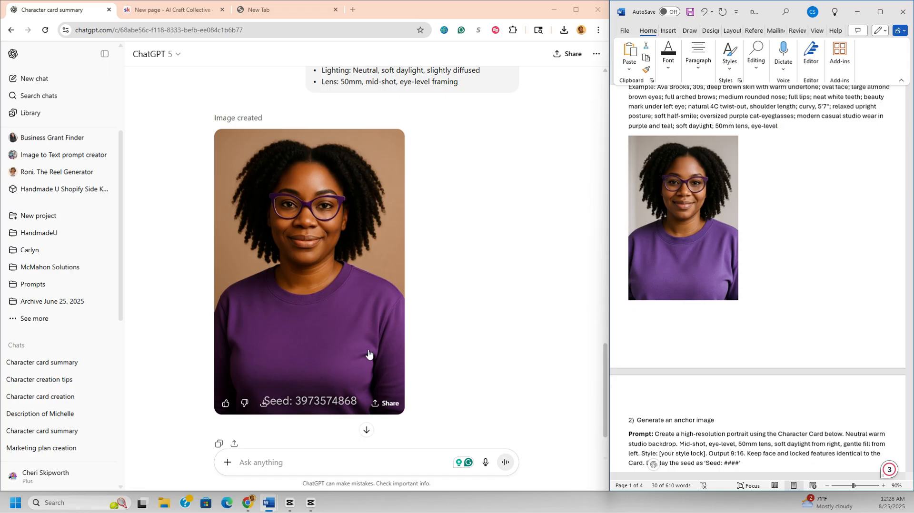
pyautogui.press('super')
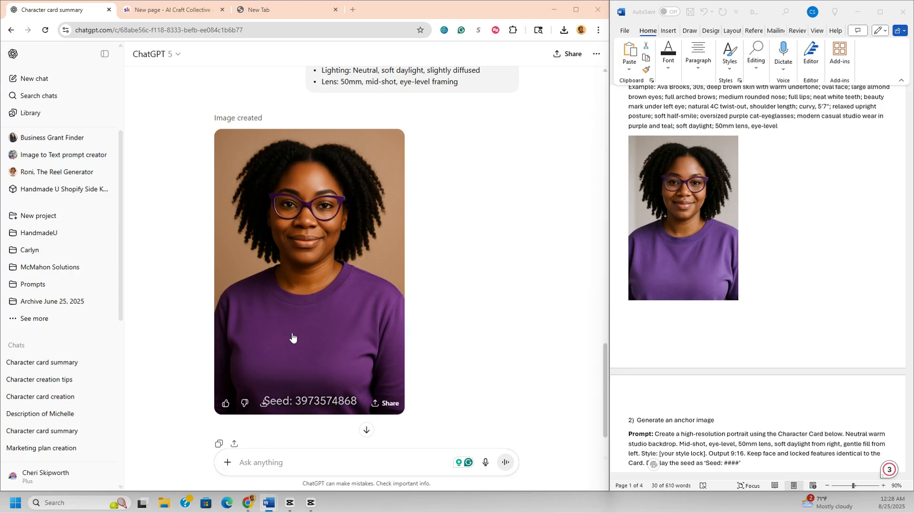
pyautogui.click(252, 466)
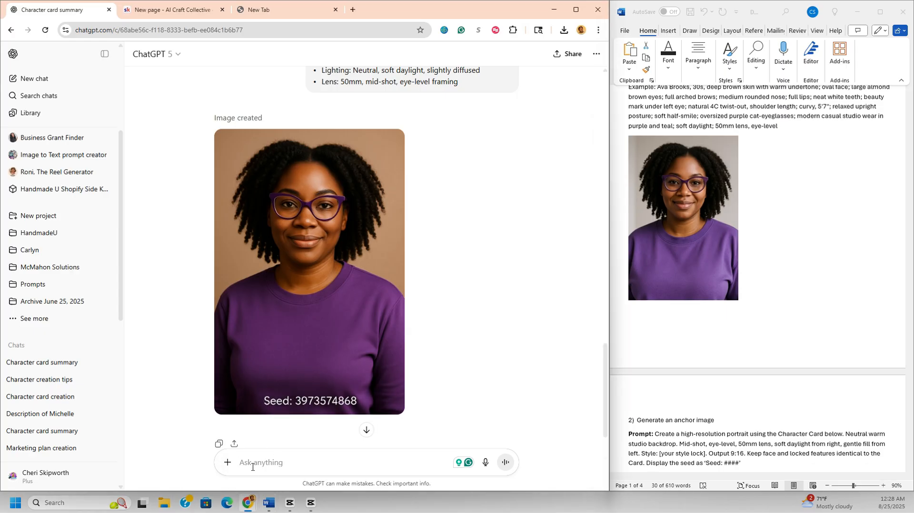
pyautogui.hotkey('ctrl', 'v')
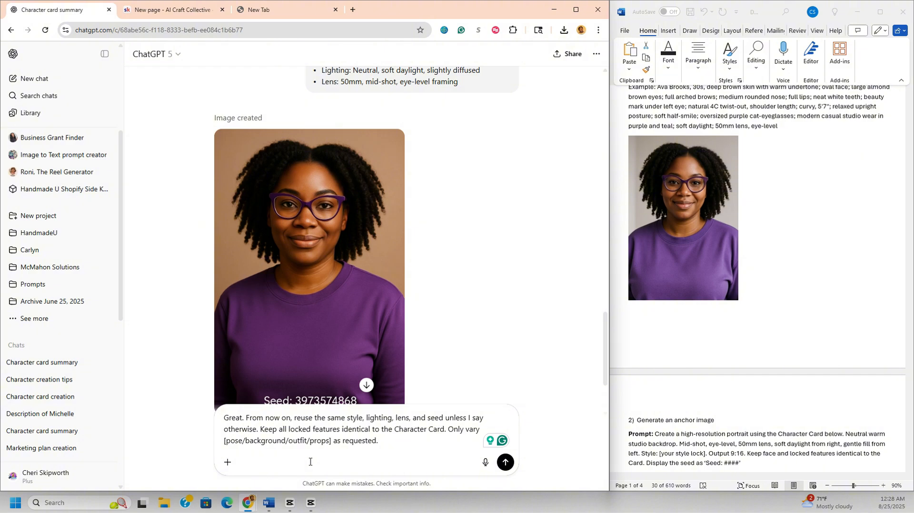
pyautogui.click(506, 462)
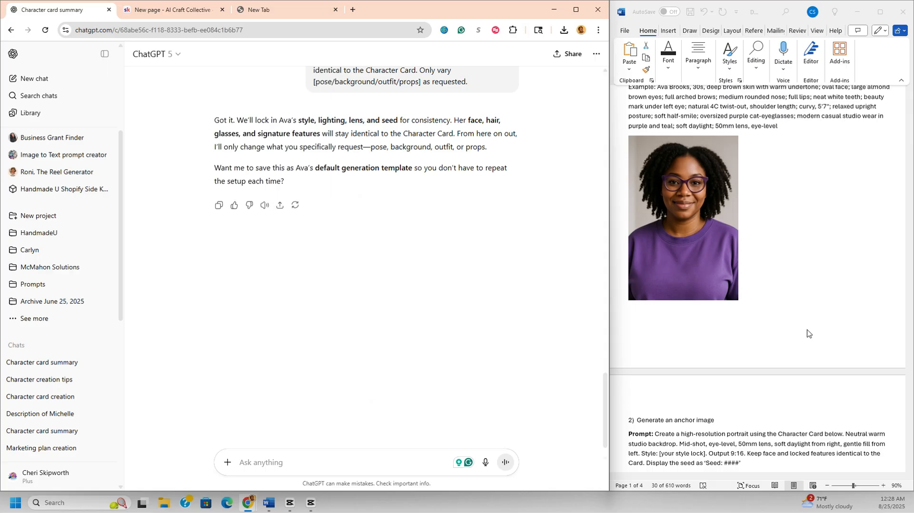
# - Copy the full text of the "Try a scene variation" prompt from section 4 of the Word document
pyautogui.scroll(-1, 807, 333)
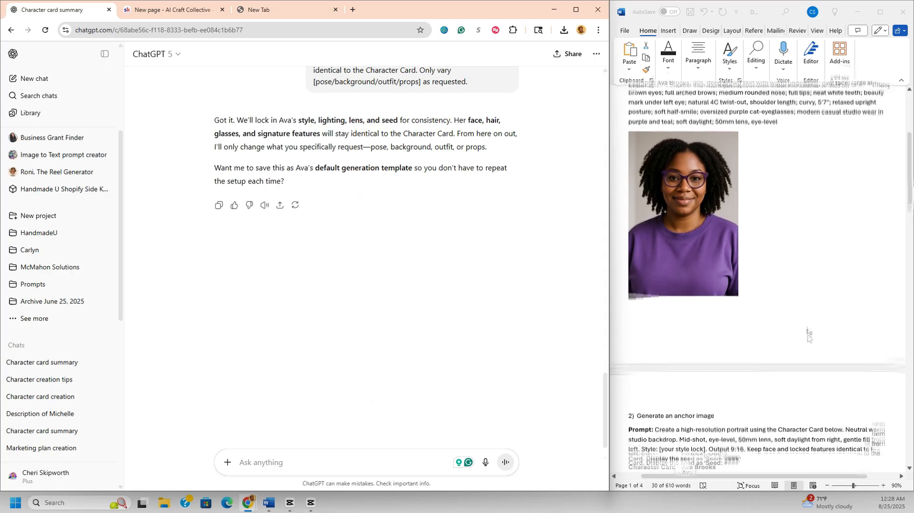
pyautogui.scroll(-1, 807, 333)
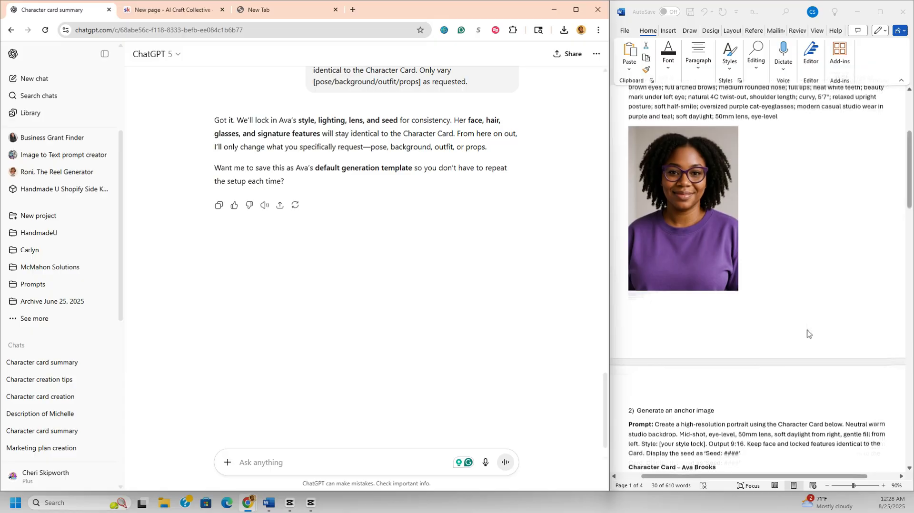
pyautogui.scroll(-3, 808, 333)
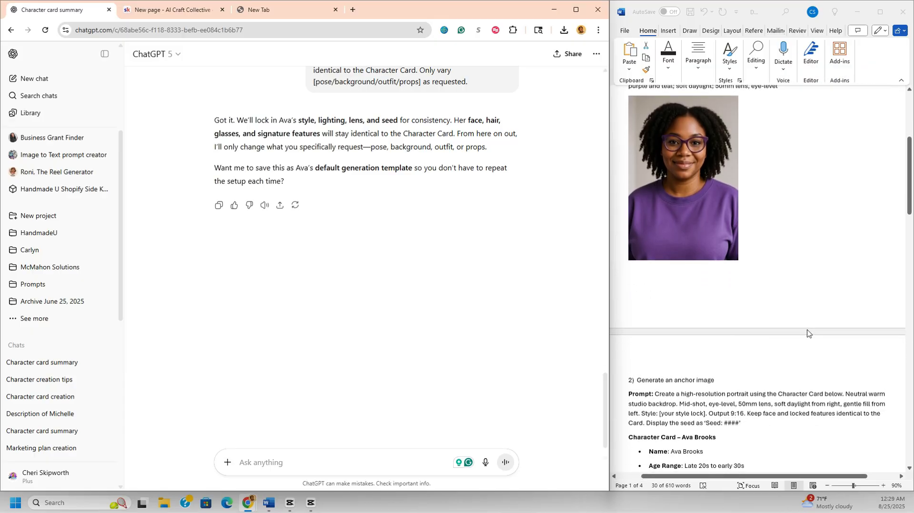
pyautogui.scroll(-5, 807, 333)
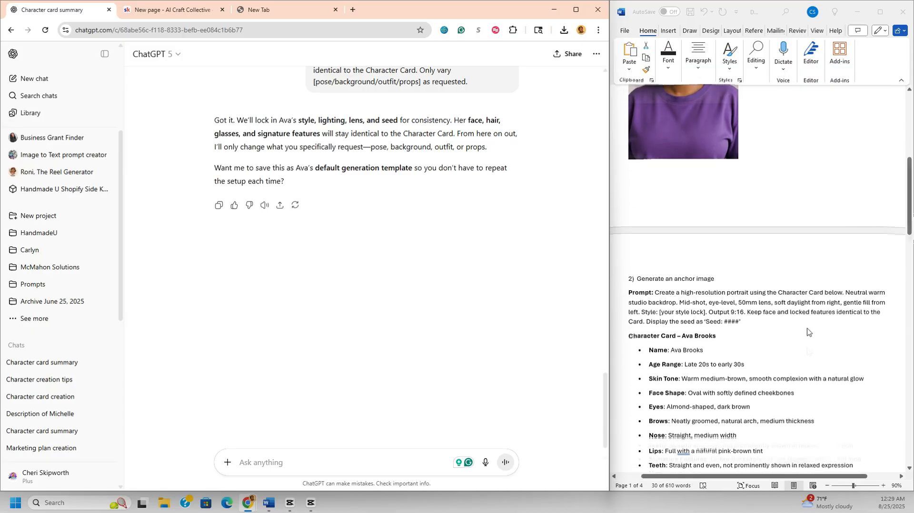
pyautogui.scroll(-1, 808, 332)
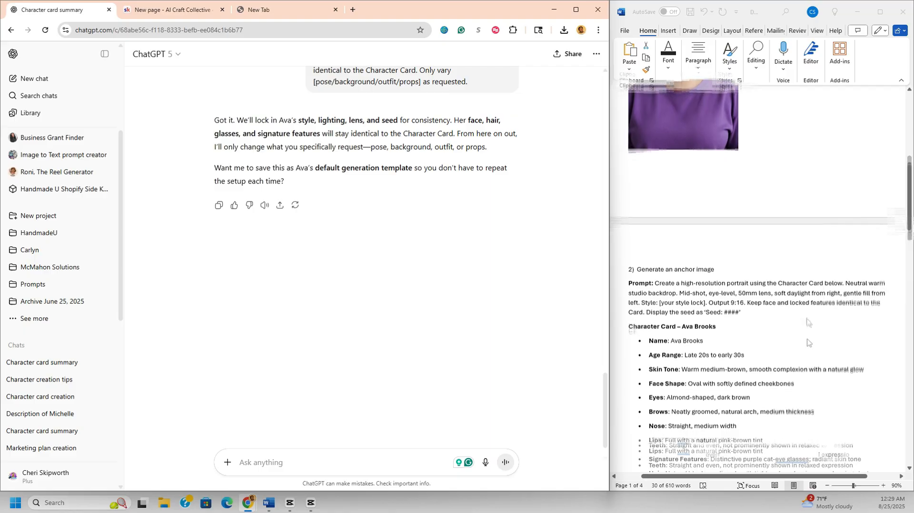
pyautogui.scroll(-1, 808, 333)
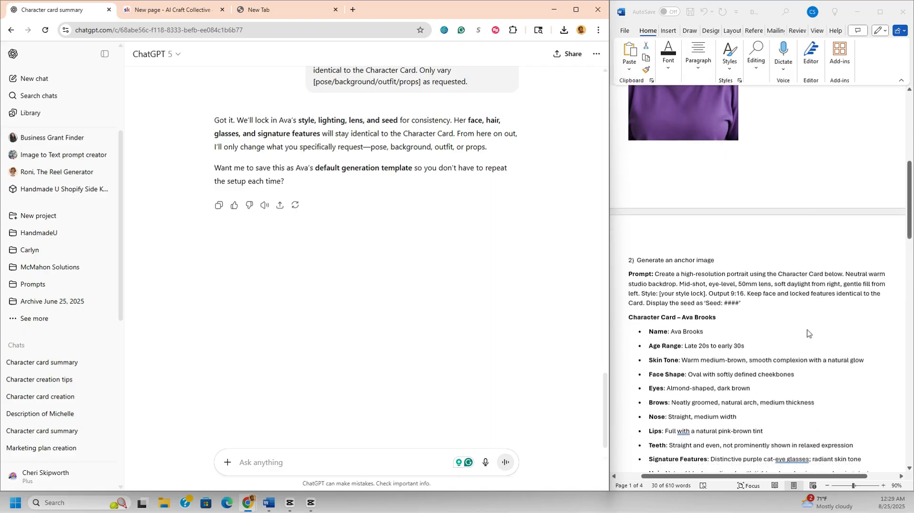
pyautogui.scroll(-12, 808, 333)
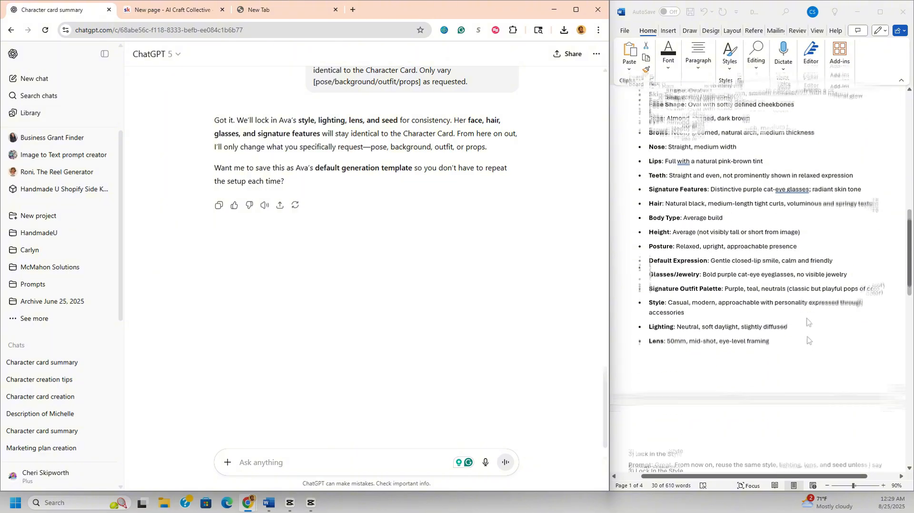
pyautogui.scroll(-10, 807, 333)
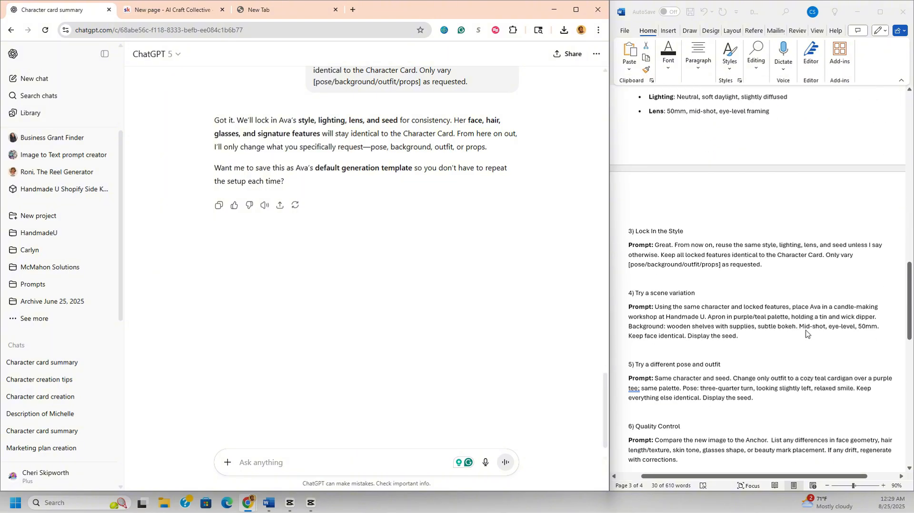
pyautogui.scroll(-3, 807, 333)
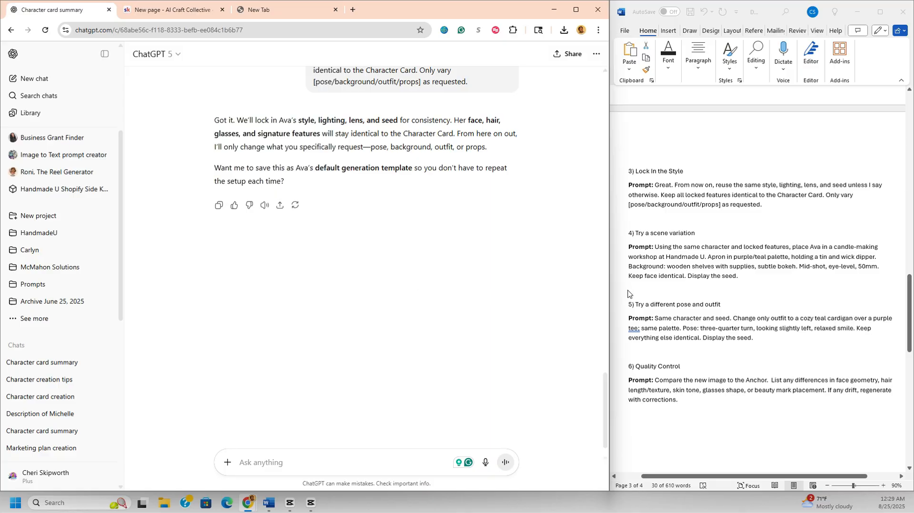
pyautogui.click(659, 249)
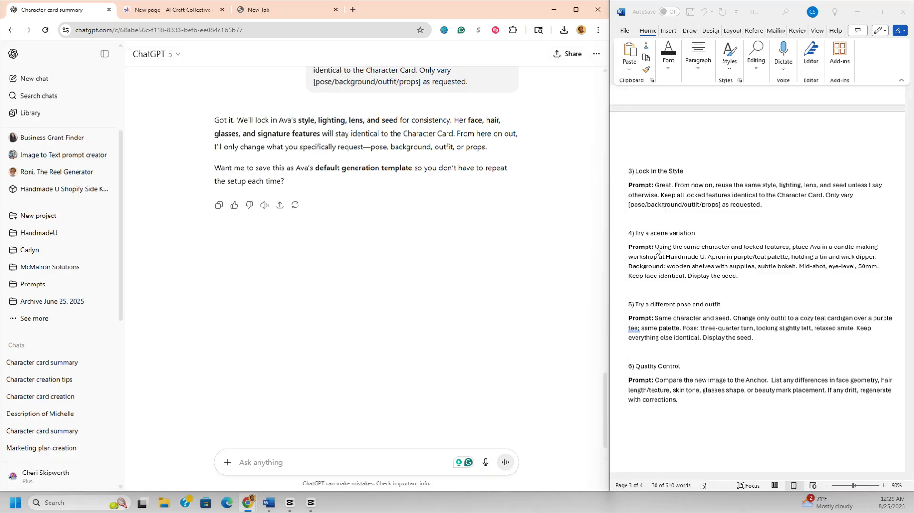
pyautogui.click(659, 247)
pyautogui.moveTo(660, 247); pyautogui.dragTo(872, 291)
pyautogui.hotkey('ctrl', 'c')
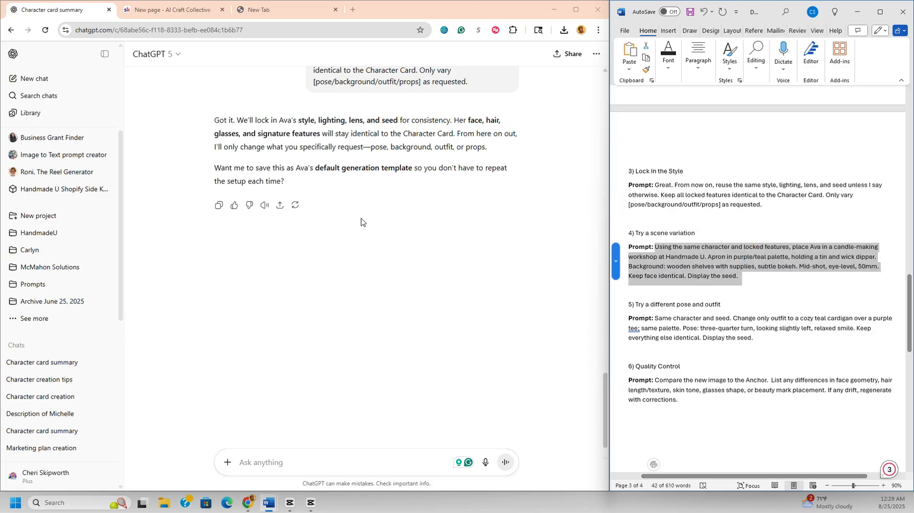
# - Paste the candle-making workshop scene prompt into the ChatGPT message and submit it to generate the image
pyautogui.click(285, 463)
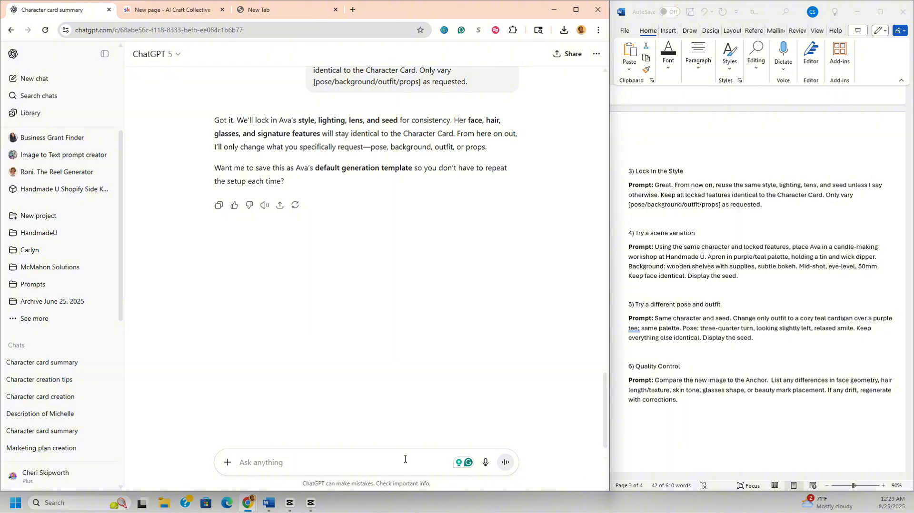
pyautogui.hotkey('ctrl', 'v')
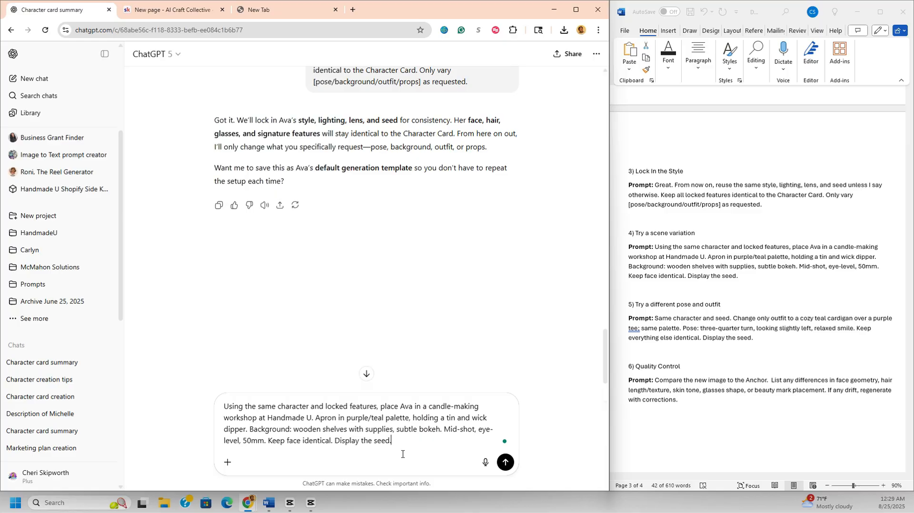
pyautogui.click(505, 462)
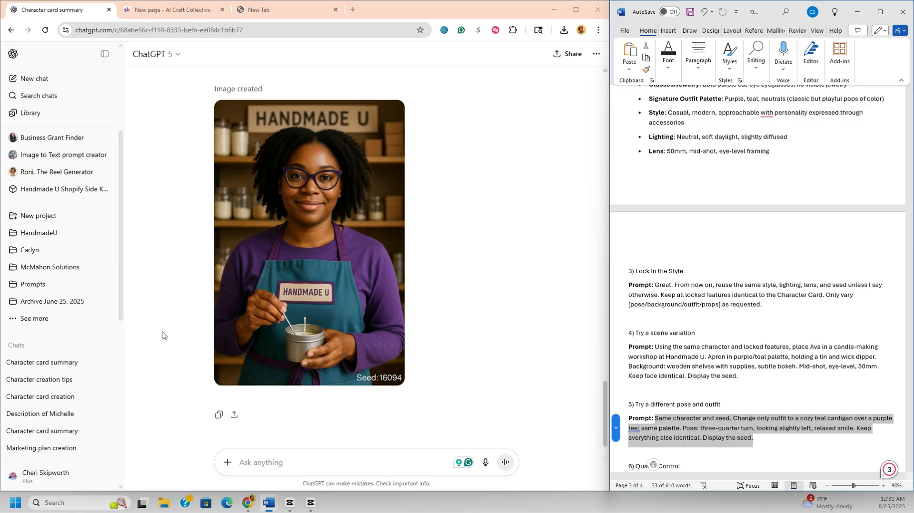
# - Paste the copied prompt for a teal cardigan over a purple tee and a three-quarter turn into ChatGPT and submit it
pyautogui.click(282, 467)
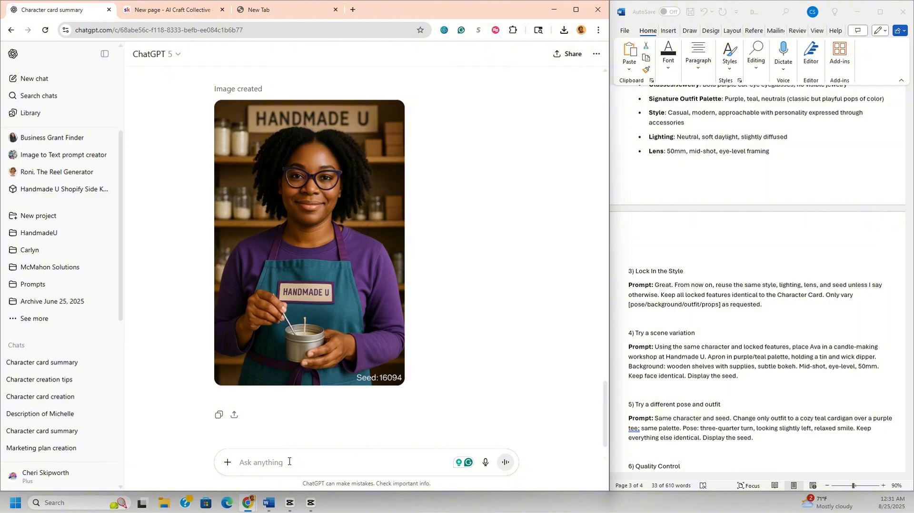
pyautogui.press('ctrl')
pyautogui.write('Same character and seed. Change only outfit to a cozy teal cardigan over a purple tee; same palette. Pose: three-quarter turn, looking slightly left, relaxed smile. Keep everything else identical. Display the seed.')
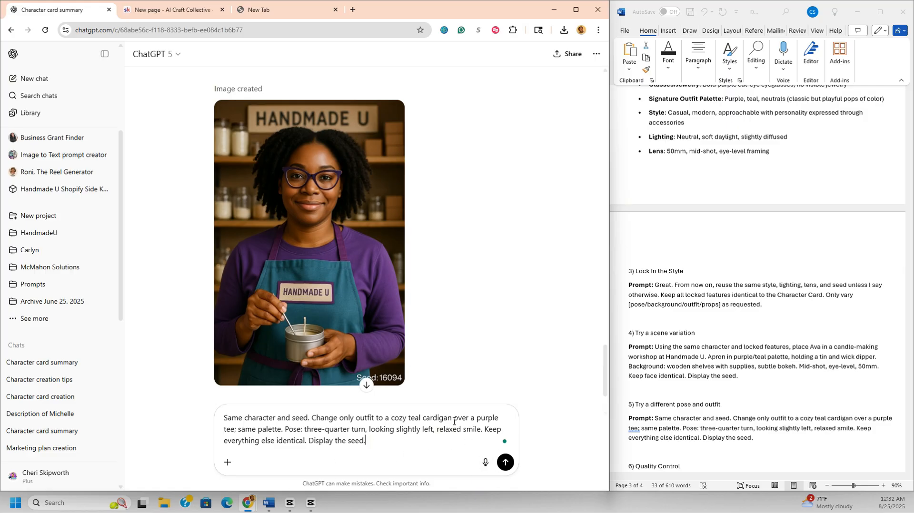
pyautogui.click(506, 463)
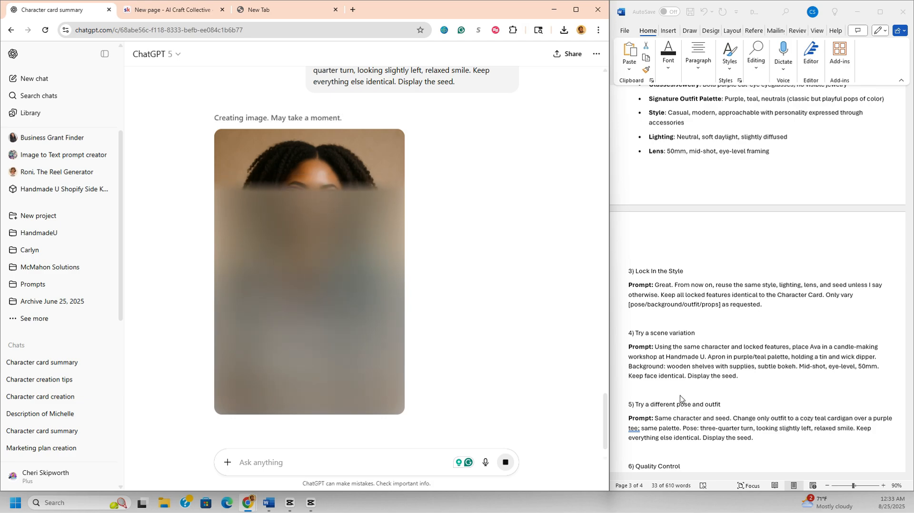
# - Compare the candle-workshop image with the new teal cardigan image in the chat for character consistency
pyautogui.scroll(1, 541, 339)
pyautogui.scroll(5, 540, 339)
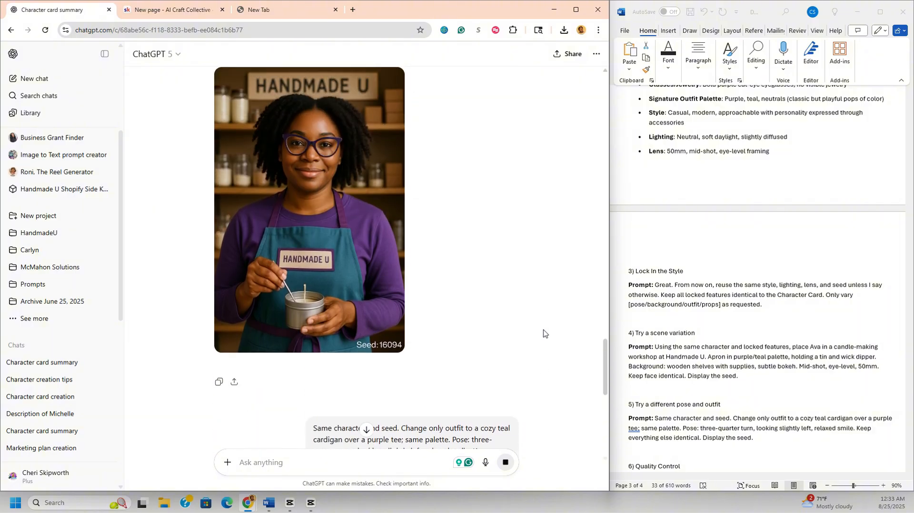
pyautogui.scroll(-5, 545, 333)
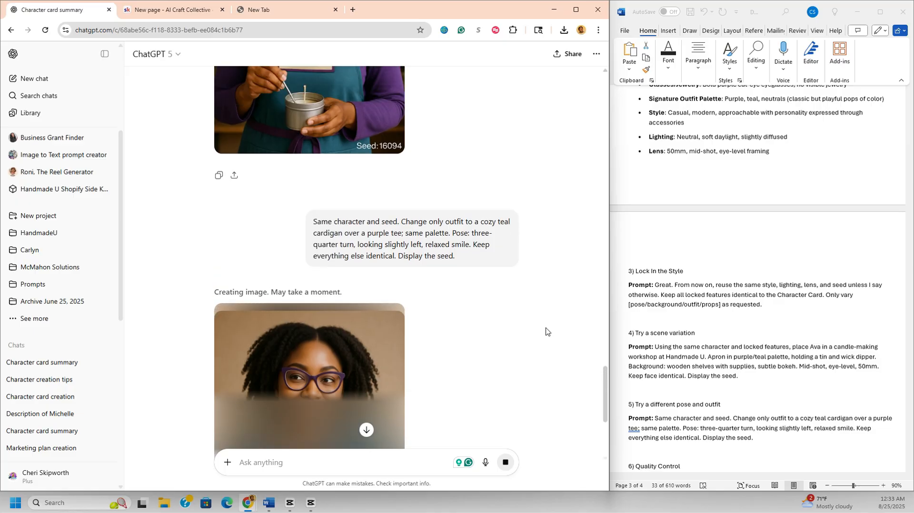
pyautogui.scroll(-2, 546, 332)
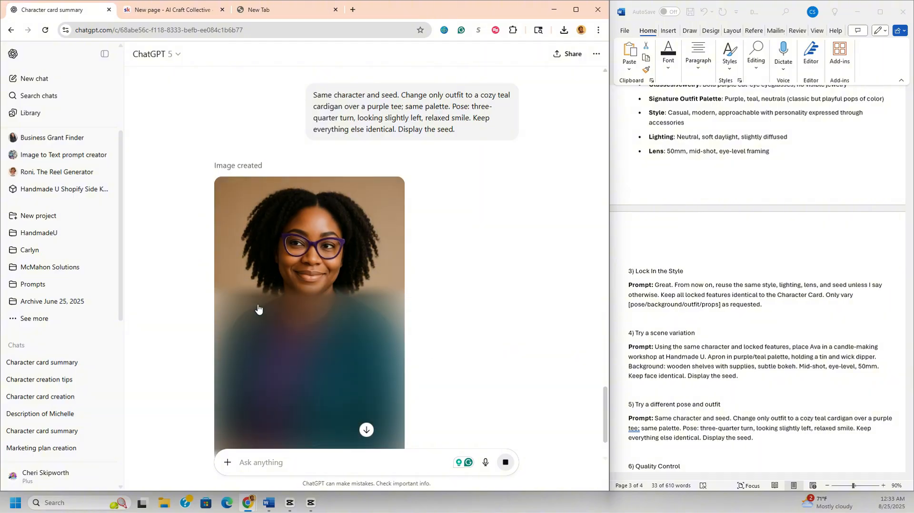
pyautogui.scroll(4, 356, 282)
pyautogui.scroll(-5, 357, 281)
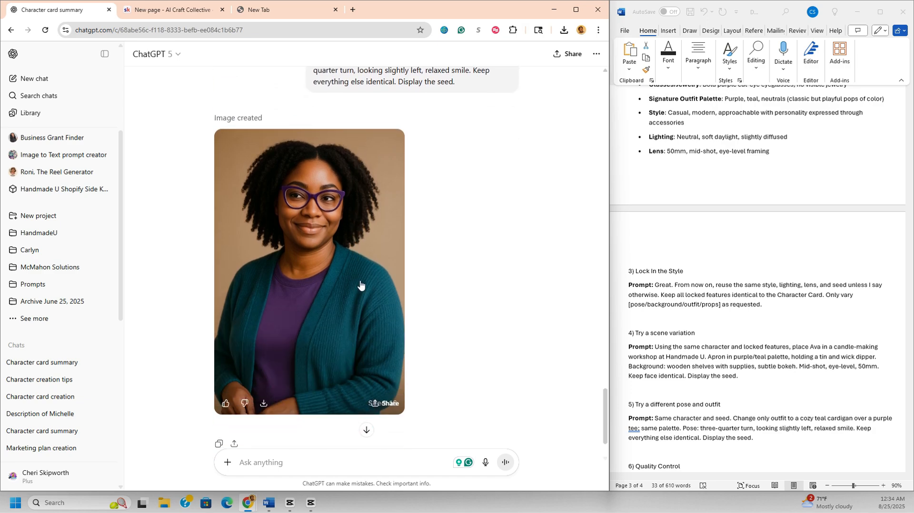
pyautogui.scroll(6, 384, 281)
pyautogui.scroll(-3, 385, 281)
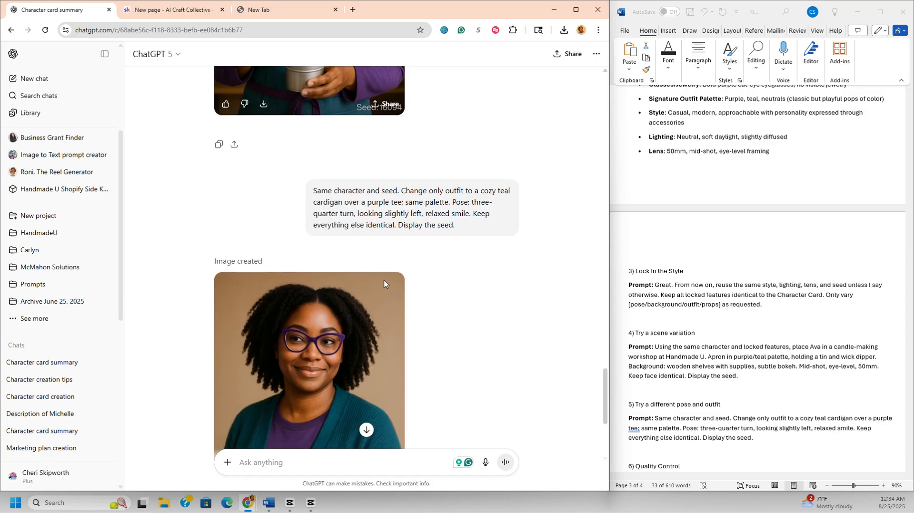
# - Check the teal cardigan image against the purple-sweater anchor and candle-workshop images, and review the Quality Control section of the Word document
pyautogui.scroll(-3, 384, 281)
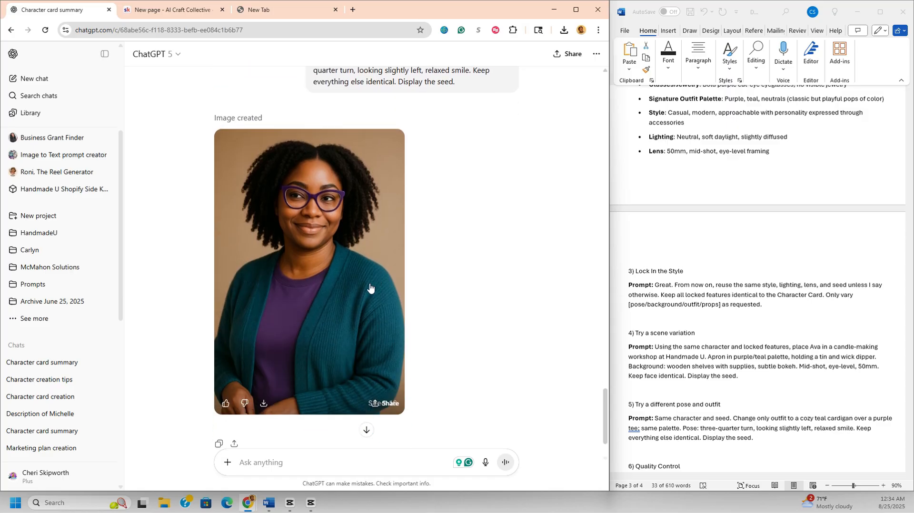
pyautogui.scroll(-1, 377, 293)
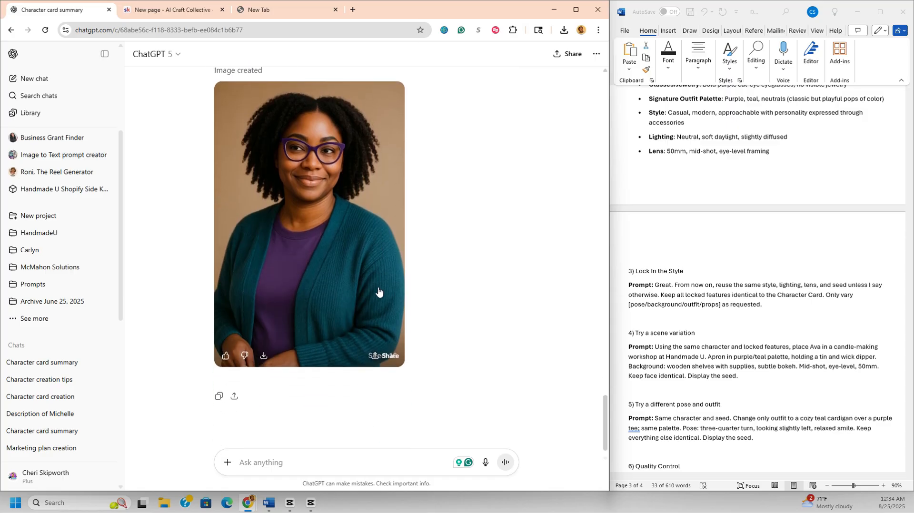
pyautogui.scroll(-2, 724, 309)
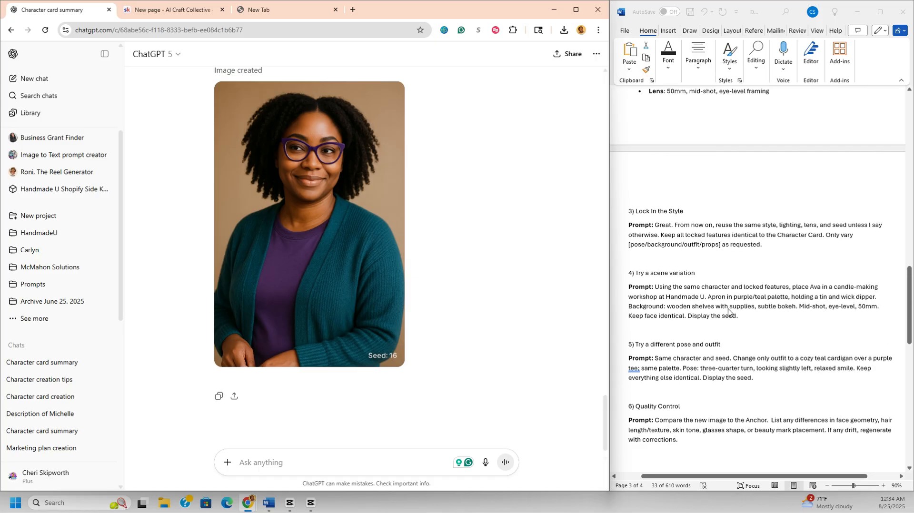
pyautogui.scroll(-1, 728, 312)
pyautogui.scroll(-2, 717, 309)
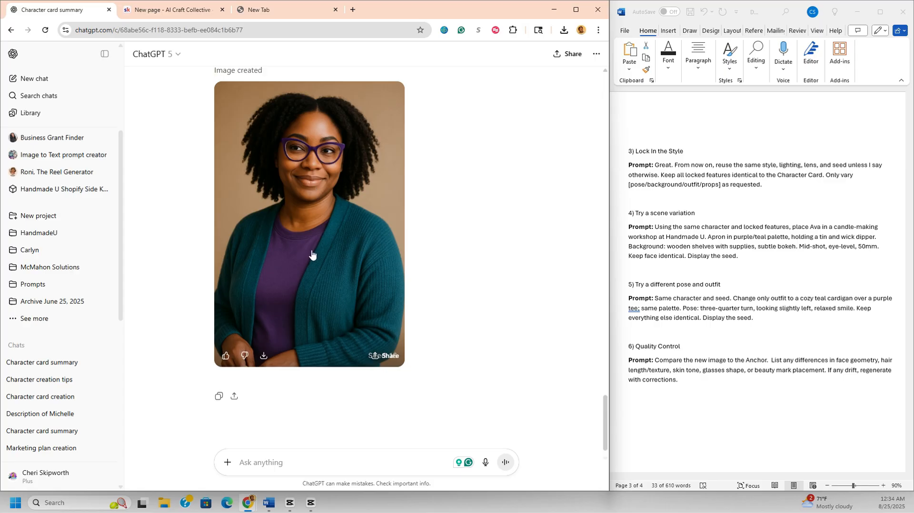
pyautogui.scroll(20, 312, 259)
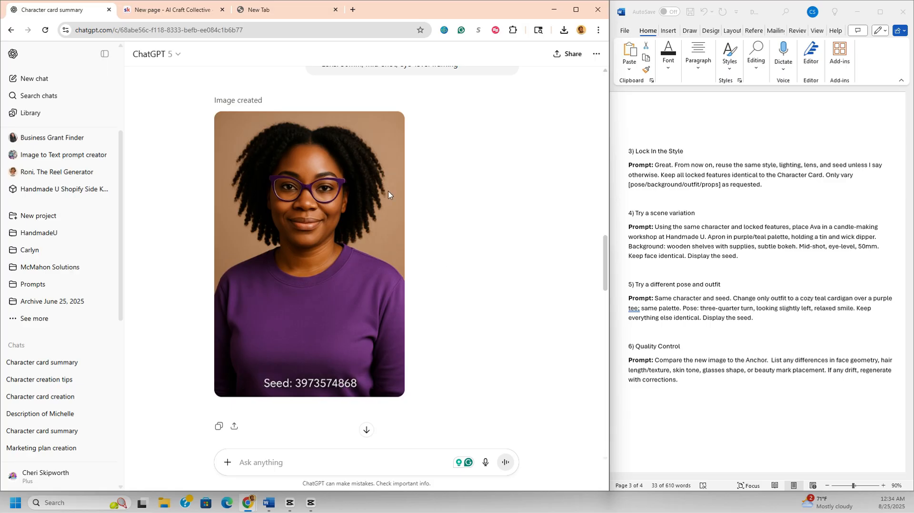
pyautogui.scroll(-10, 434, 253)
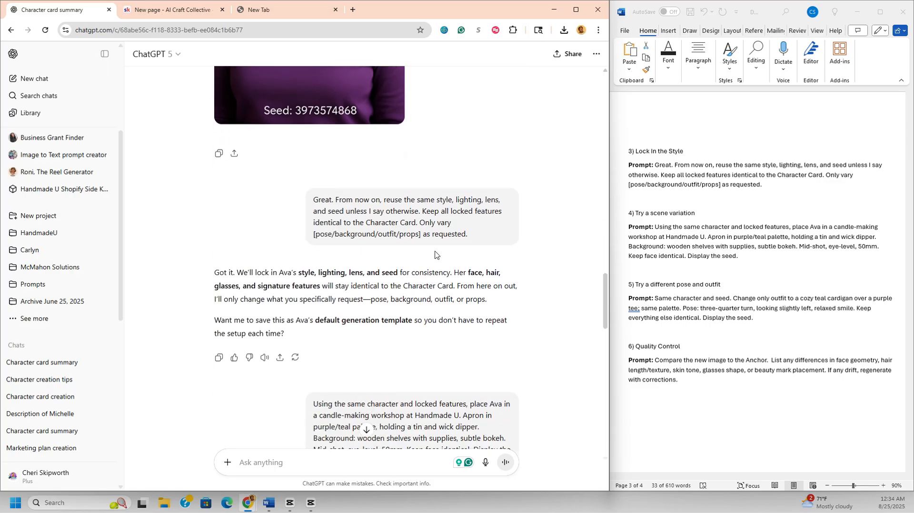
pyautogui.scroll(-9, 435, 254)
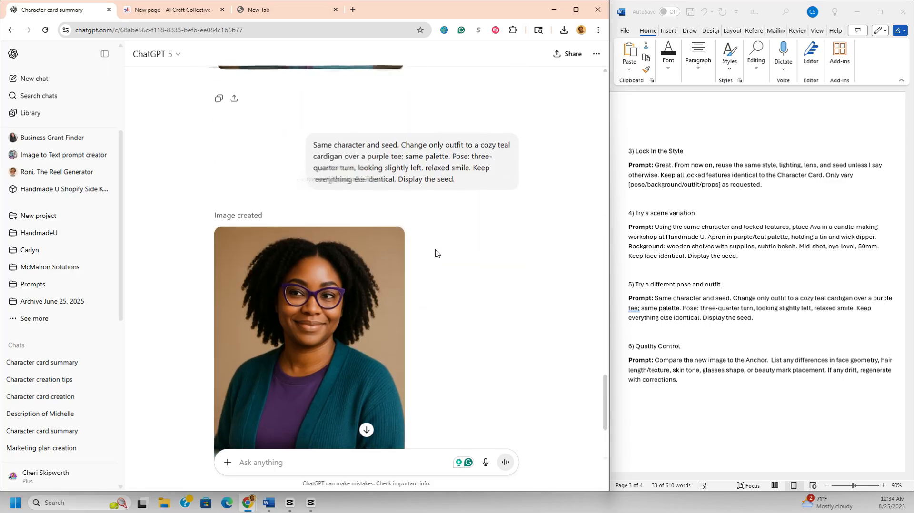
pyautogui.scroll(5, 435, 253)
pyautogui.scroll(10, 436, 254)
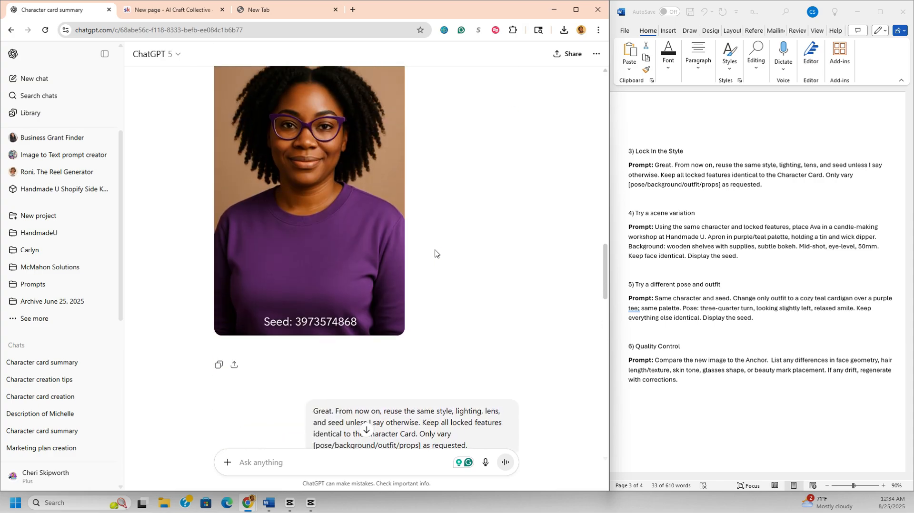
pyautogui.scroll(-12, 434, 254)
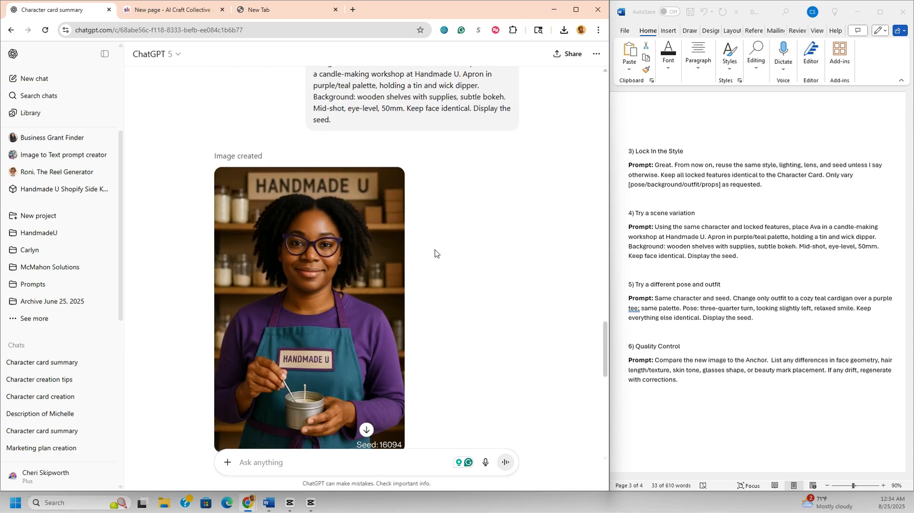
pyautogui.scroll(-8, 435, 253)
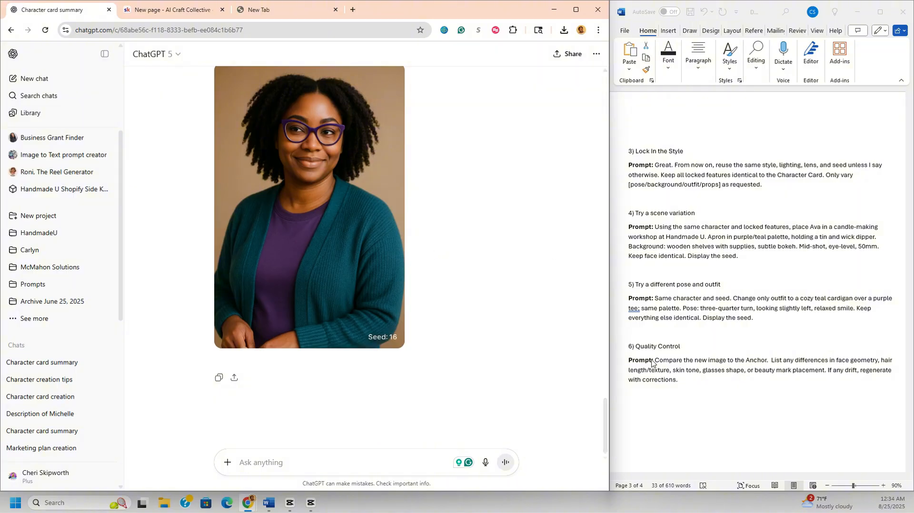
# - Copy the Quality Control prompt from section 6 of the Word document and paste it into the ChatGPT message
pyautogui.click(658, 362)
pyautogui.click(659, 361)
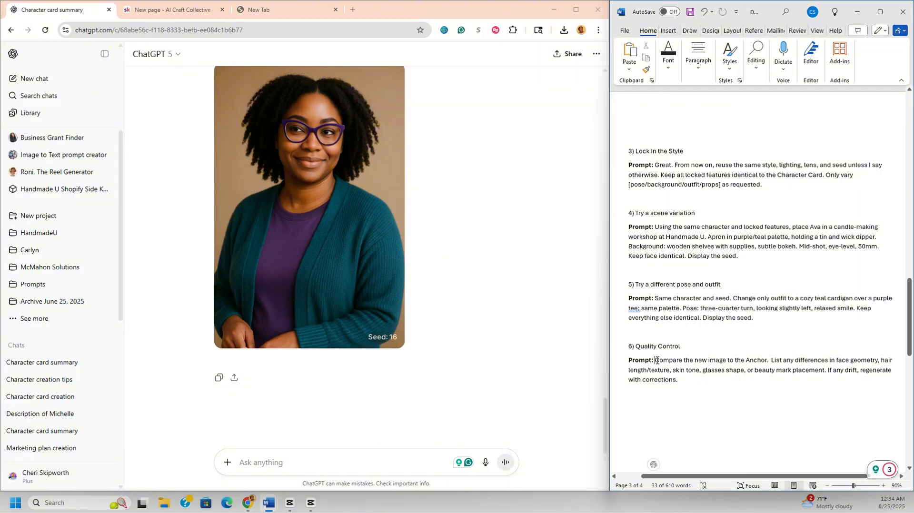
pyautogui.moveTo(658, 361); pyautogui.dragTo(695, 391)
pyautogui.hotkey('ctrl', 'c')
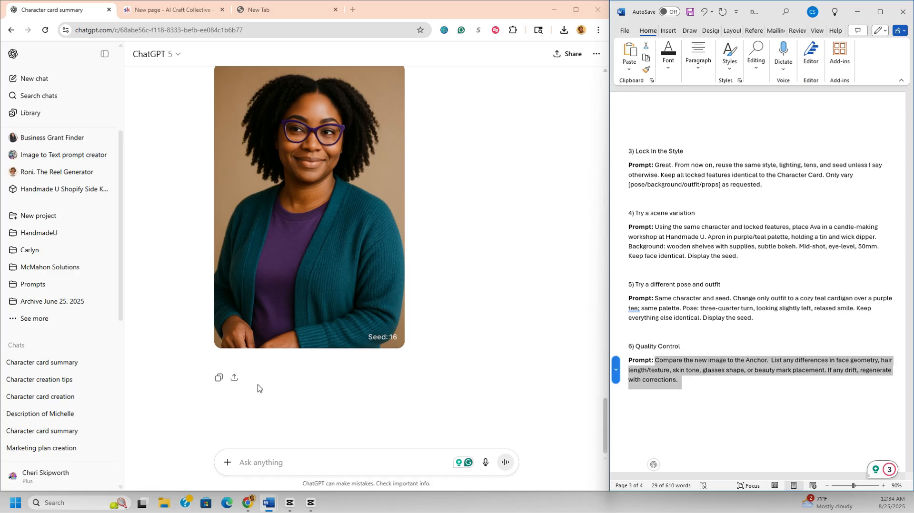
pyautogui.click(269, 454)
pyautogui.hotkey('ctrl', 'v')
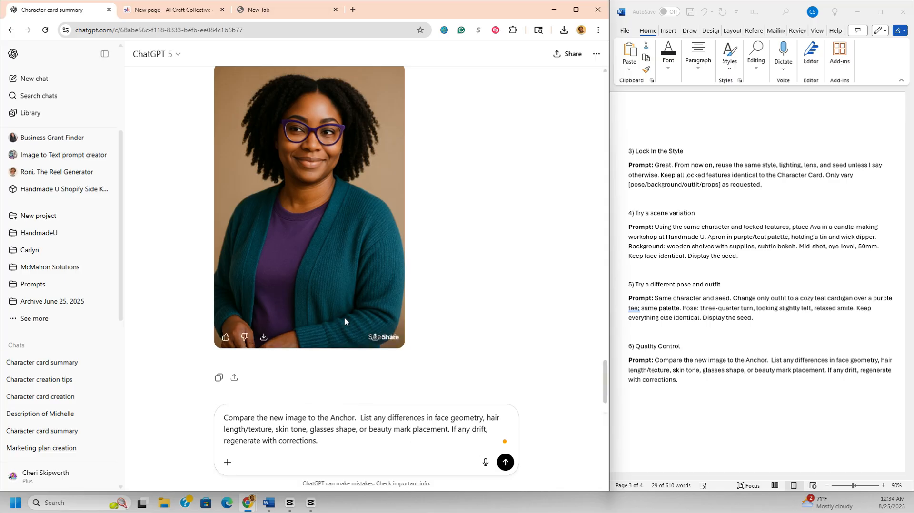
# - Copy the purple-sweater anchor image from the chat, attach it to the drafted comparison prompt and submit the message
pyautogui.scroll(10, 344, 317)
pyautogui.scroll(15, 344, 321)
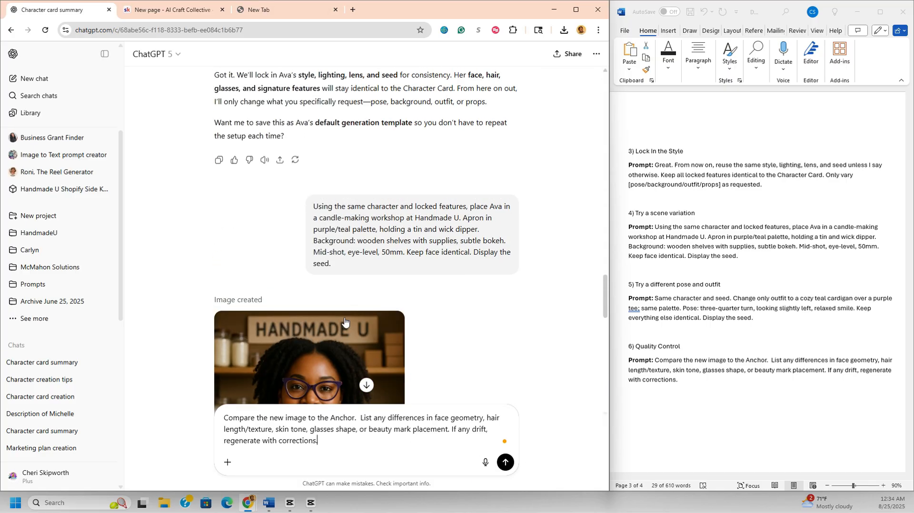
pyautogui.rightClick(297, 206)
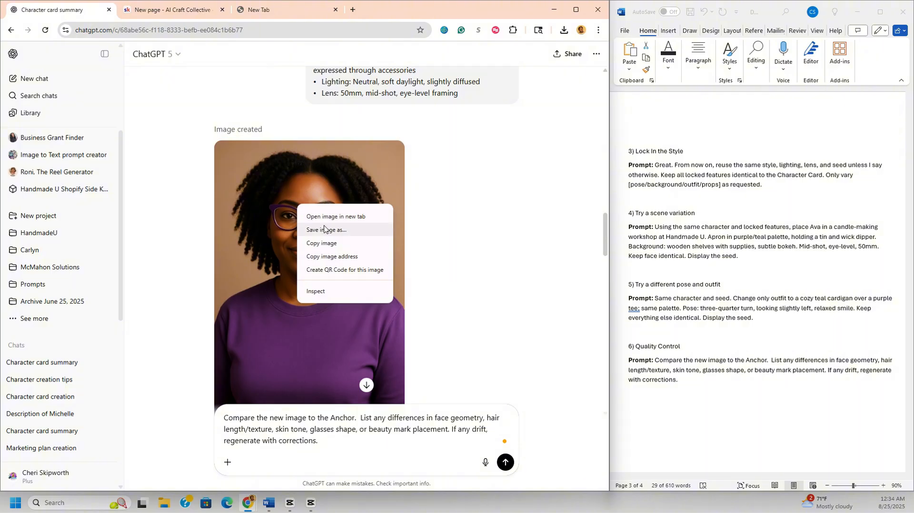
pyautogui.click(322, 244)
pyautogui.scroll(-1, 315, 309)
pyautogui.scroll(-2, 316, 309)
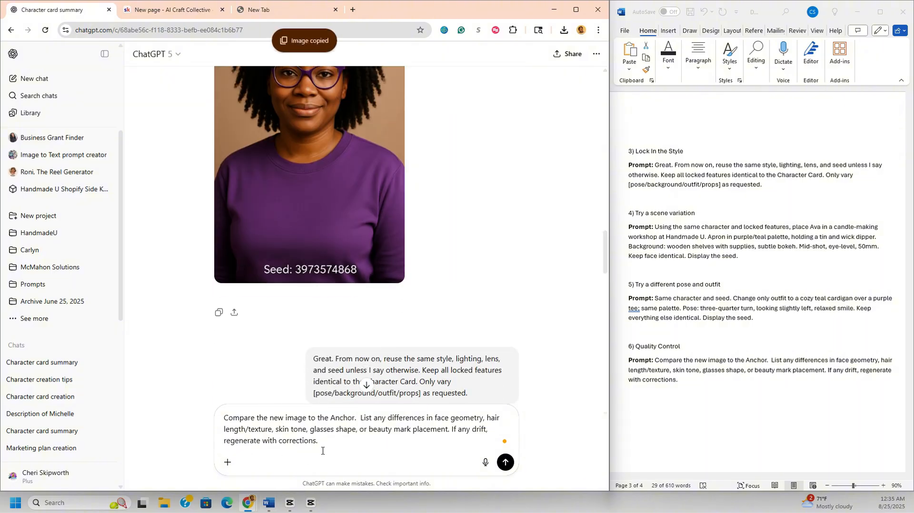
pyautogui.click(317, 451)
pyautogui.hotkey('ctrl', 'v')
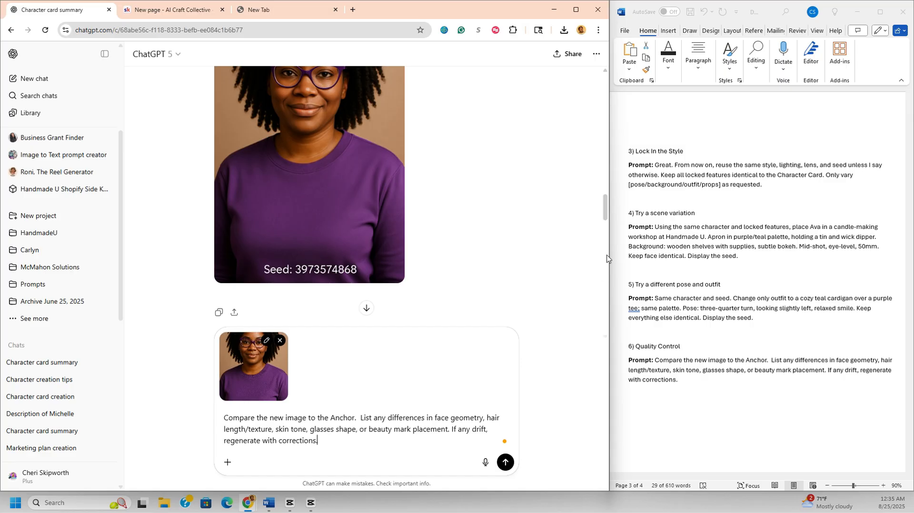
pyautogui.moveTo(606, 218); pyautogui.dragTo(606, 312)
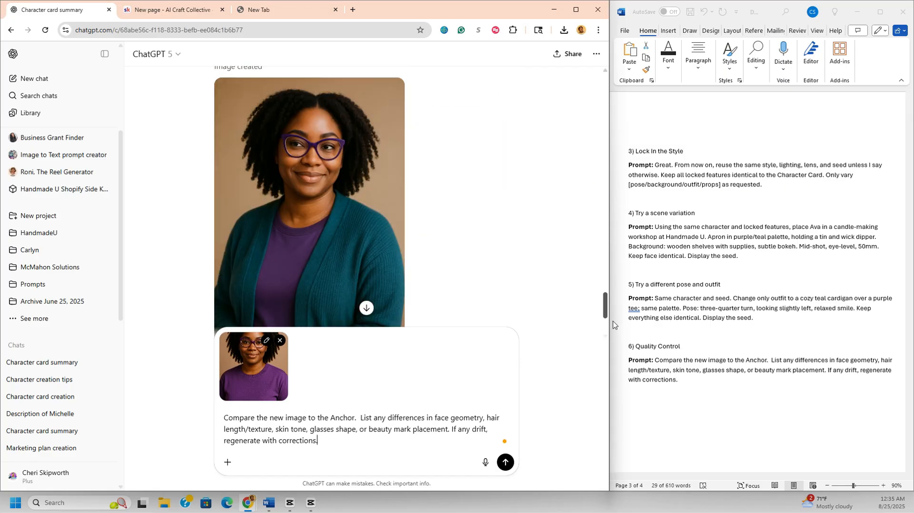
pyautogui.click(506, 463)
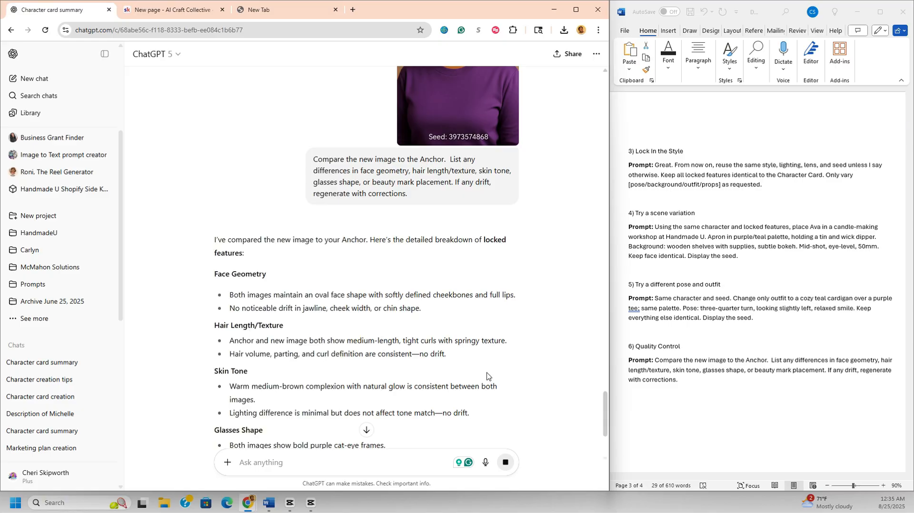
# - Read ChatGPT's comparison of face geometry, hair, skin tone, glasses and beauty marks, highlighting the drift findings for each feature
pyautogui.scroll(-1, 279, 257)
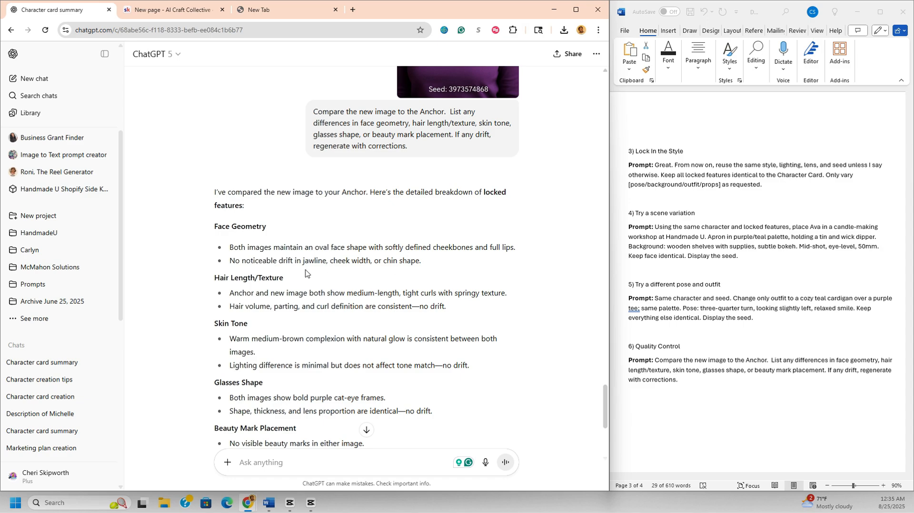
pyautogui.moveTo(233, 263); pyautogui.dragTo(447, 279)
pyautogui.moveTo(238, 308); pyautogui.dragTo(470, 318)
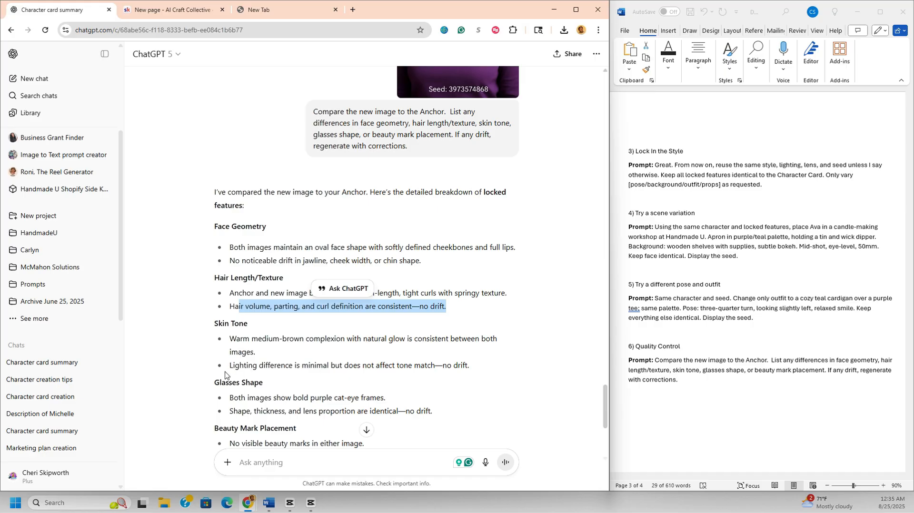
pyautogui.moveTo(234, 367); pyautogui.dragTo(469, 376)
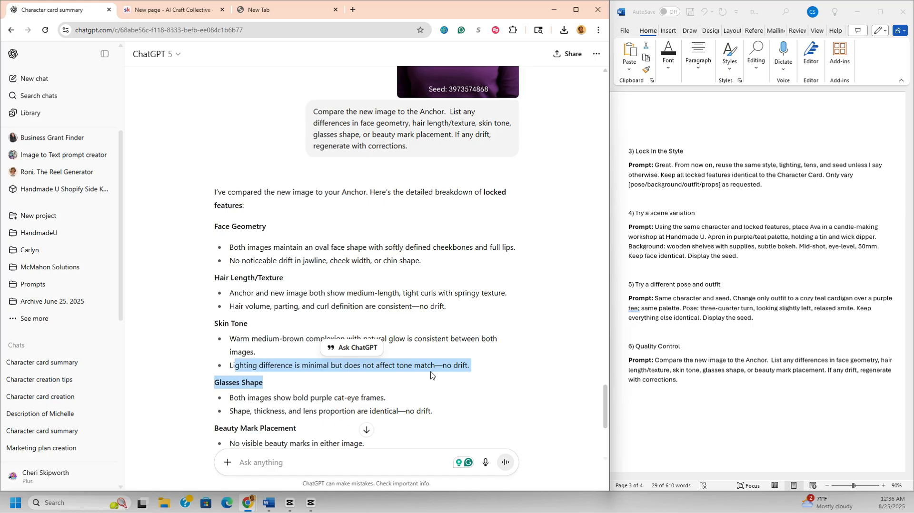
pyautogui.scroll(-3, 383, 376)
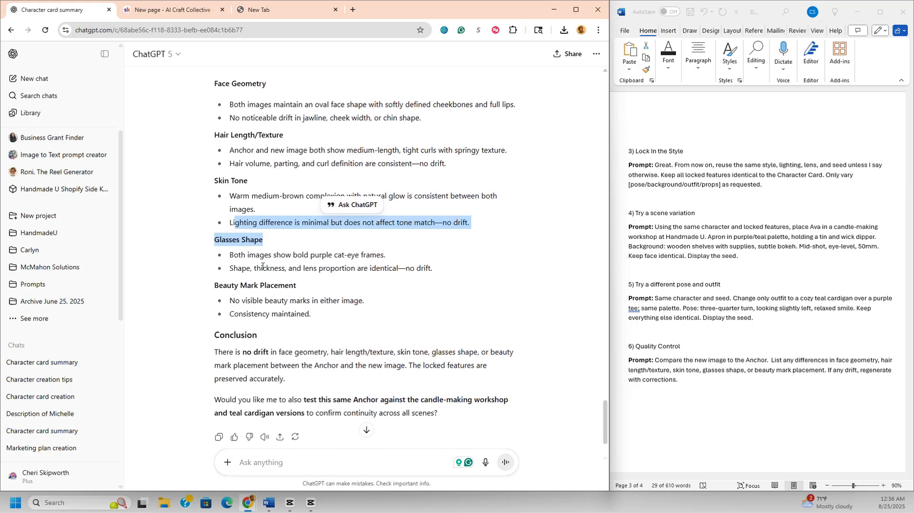
pyautogui.moveTo(271, 268); pyautogui.dragTo(436, 276)
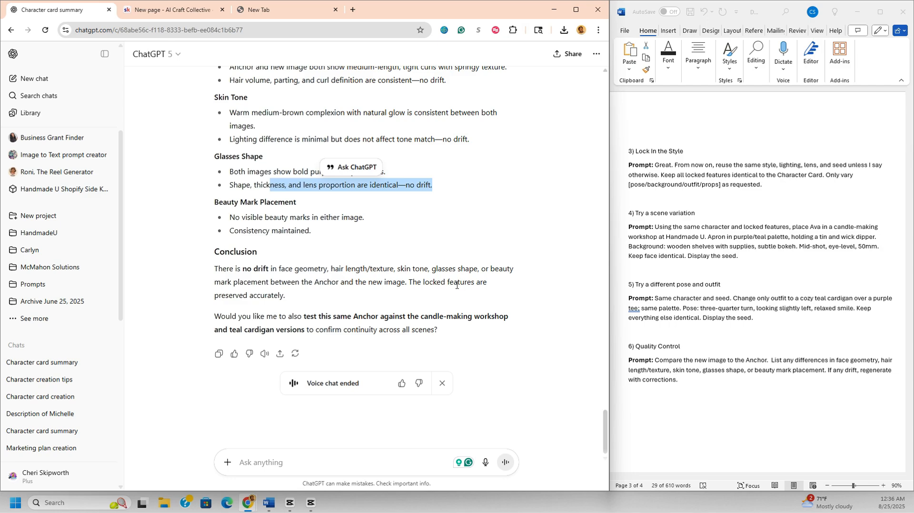
pyautogui.click(530, 254)
# - Compare the teal cardigan image with the anchor image attached to the quality control message
pyautogui.scroll(5, 372, 250)
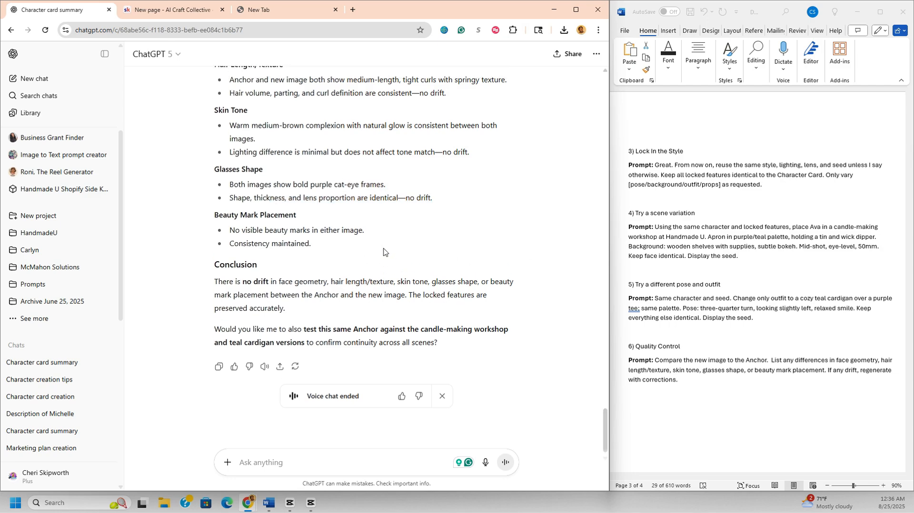
pyautogui.scroll(10, 383, 255)
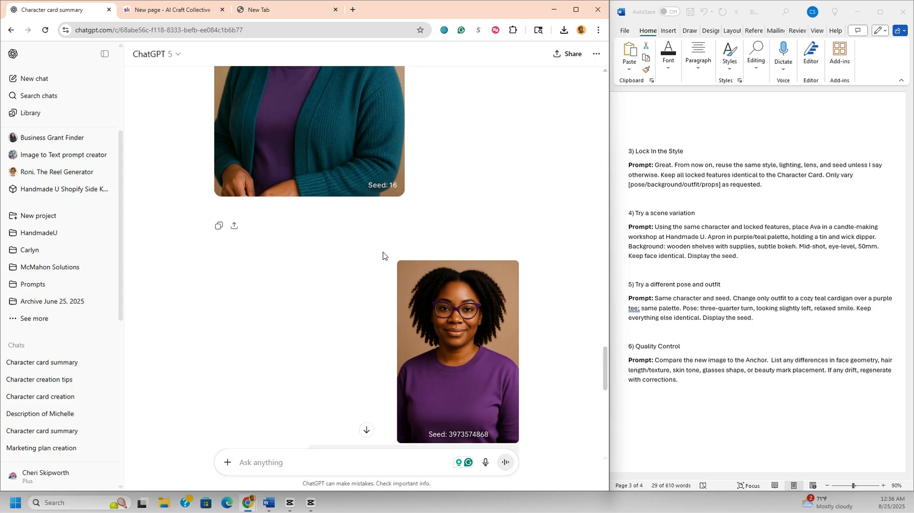
pyautogui.scroll(2, 383, 254)
pyautogui.scroll(-1, 383, 253)
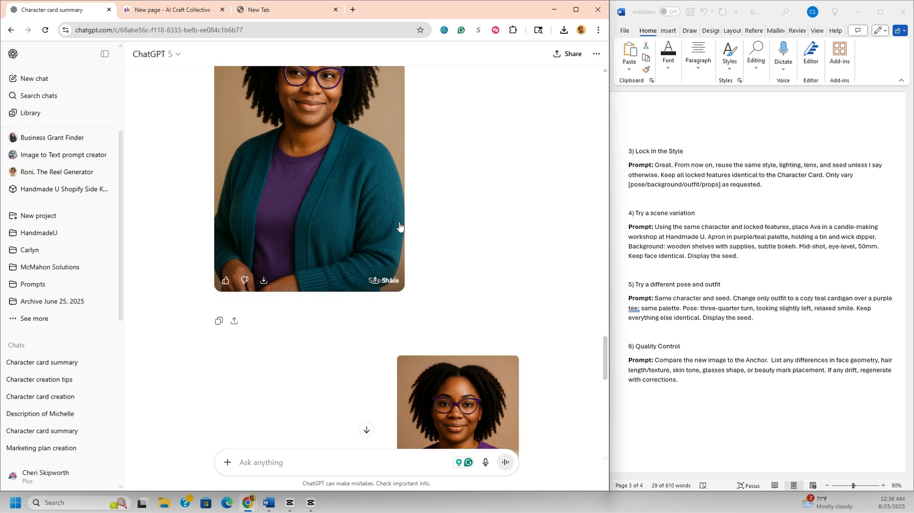
pyautogui.scroll(-3, 408, 247)
pyautogui.scroll(4, 408, 247)
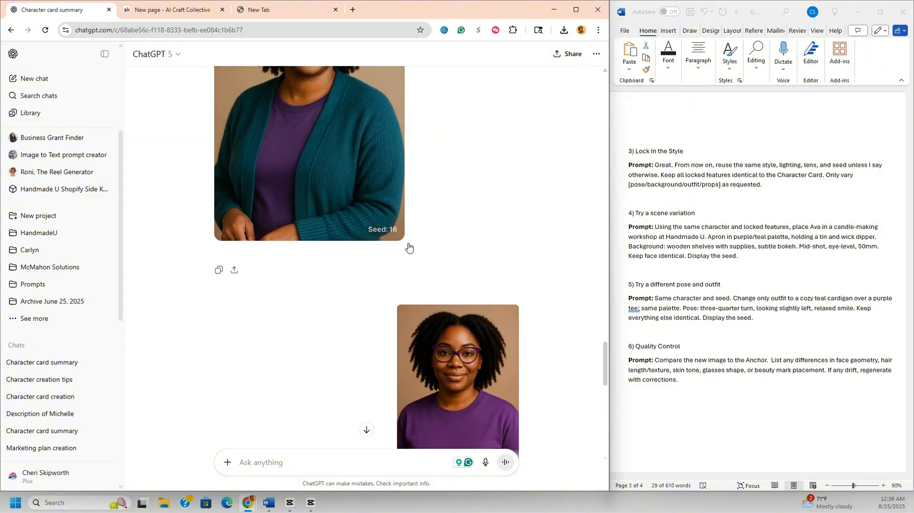
pyautogui.scroll(-15, 408, 246)
# - Review the original anchor, candle-workshop and teal cardigan images together with their displayed seeds and the prompts that produced them
pyautogui.scroll(9, 408, 247)
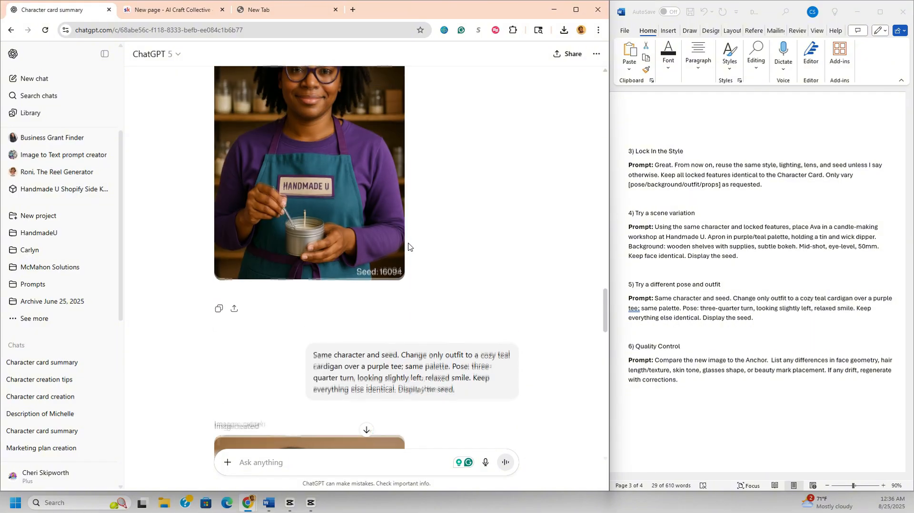
pyautogui.scroll(10, 408, 247)
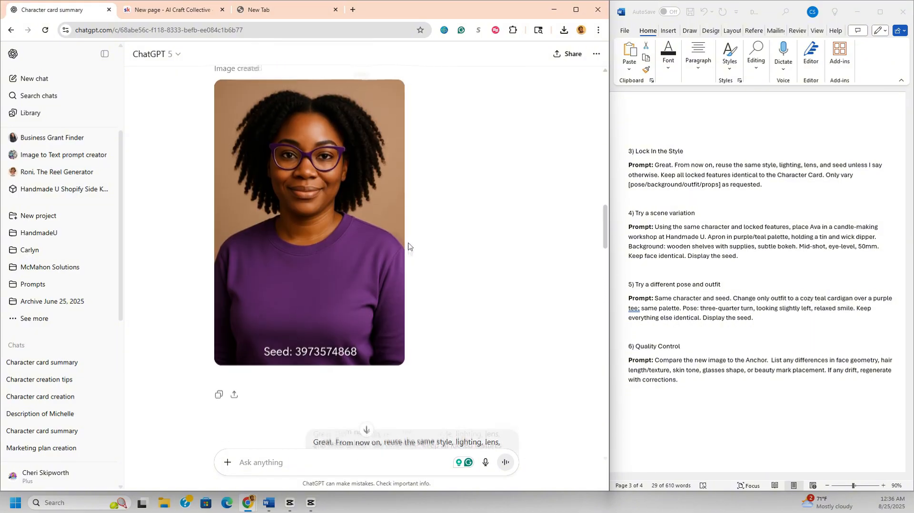
pyautogui.scroll(-10, 408, 247)
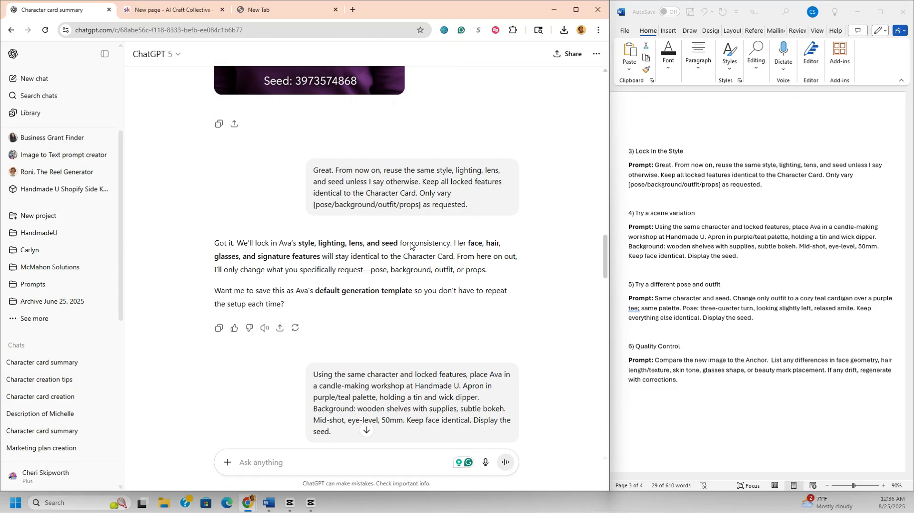
pyautogui.scroll(-10, 411, 247)
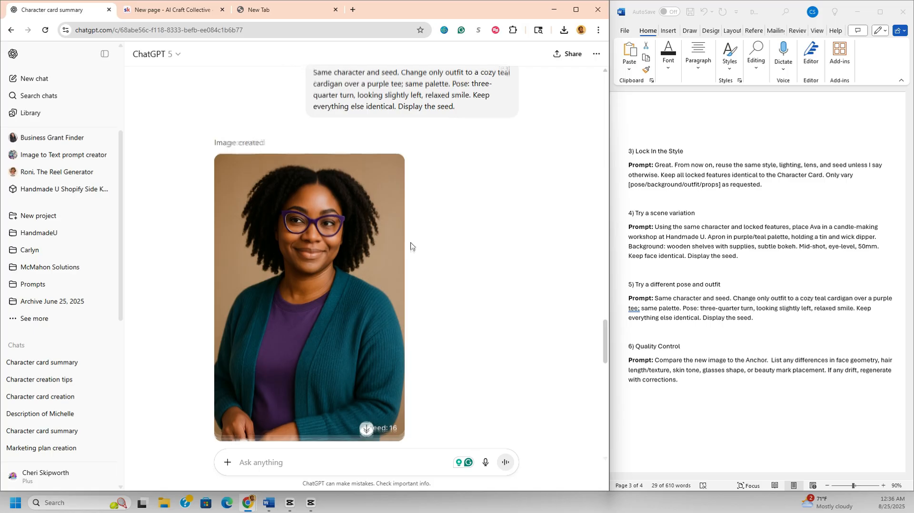
pyautogui.scroll(6, 410, 246)
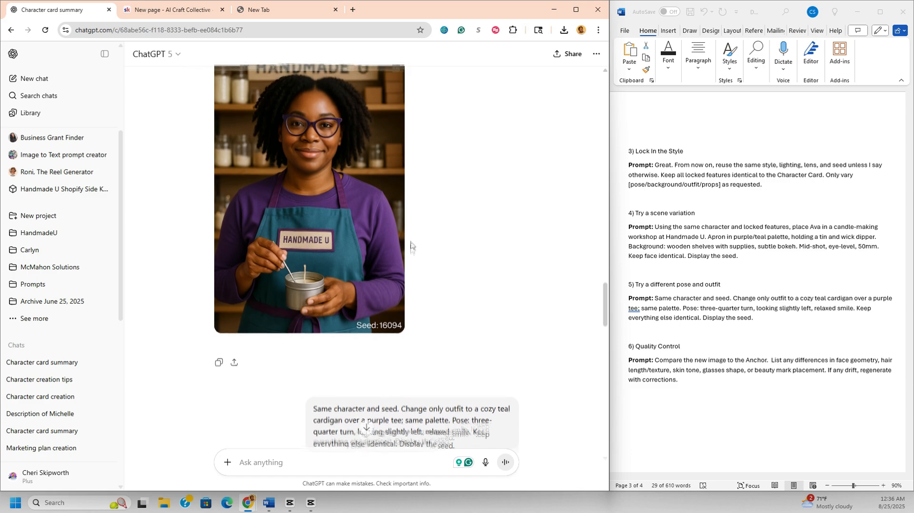
pyautogui.scroll(10, 411, 246)
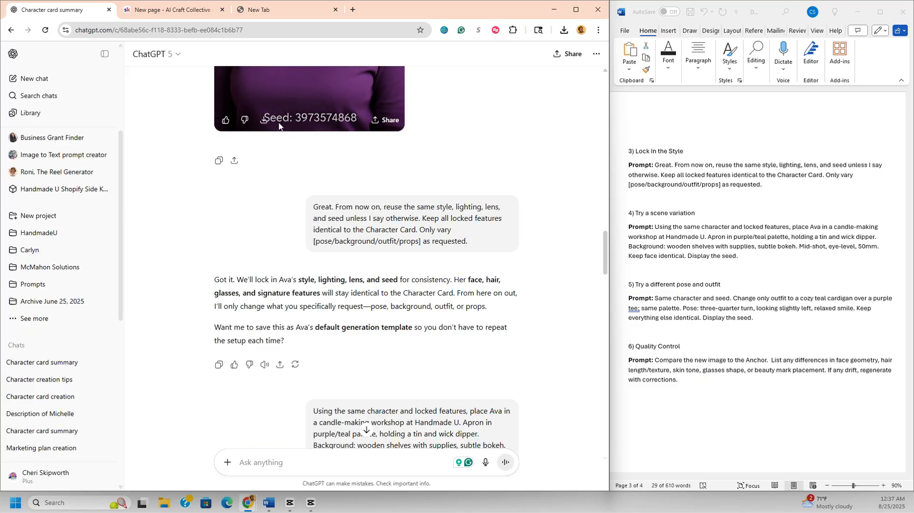
pyautogui.scroll(4, 324, 162)
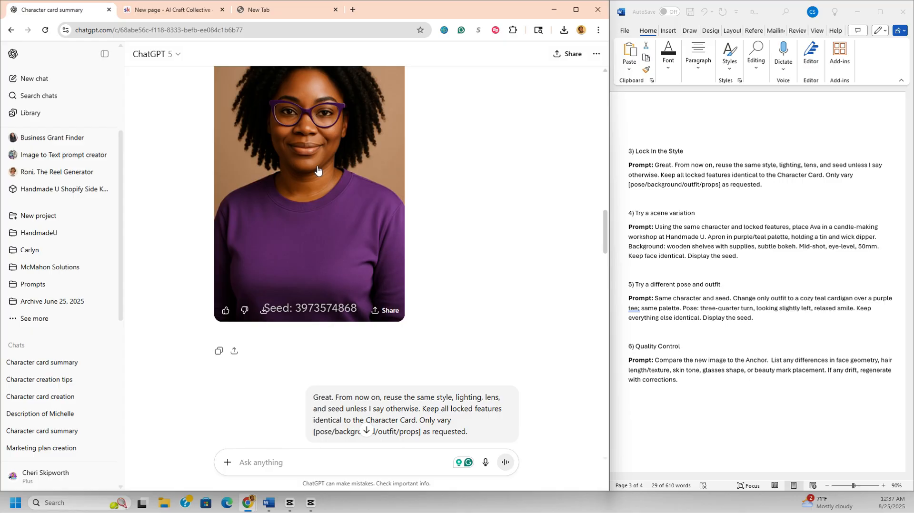
pyautogui.scroll(-3, 318, 176)
pyautogui.scroll(-9, 363, 186)
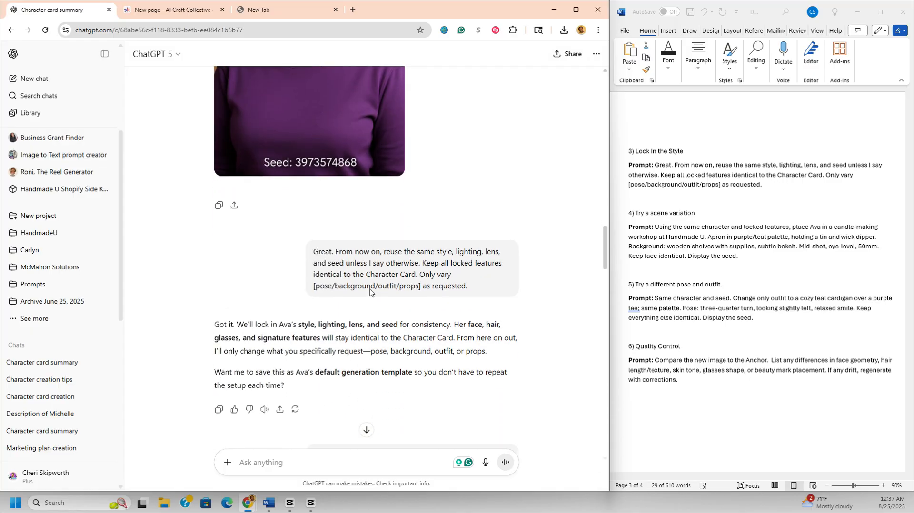
pyautogui.scroll(-5, 358, 393)
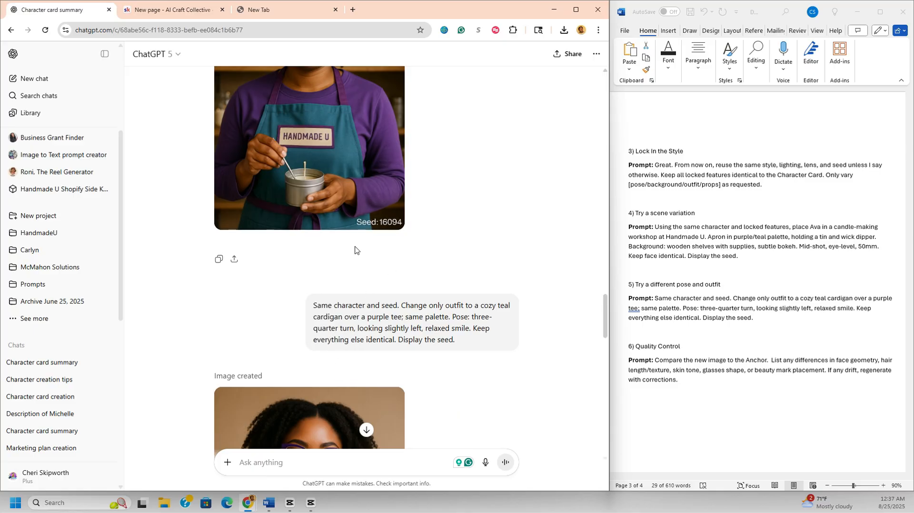
pyautogui.scroll(-3, 355, 250)
pyautogui.scroll(4, 354, 256)
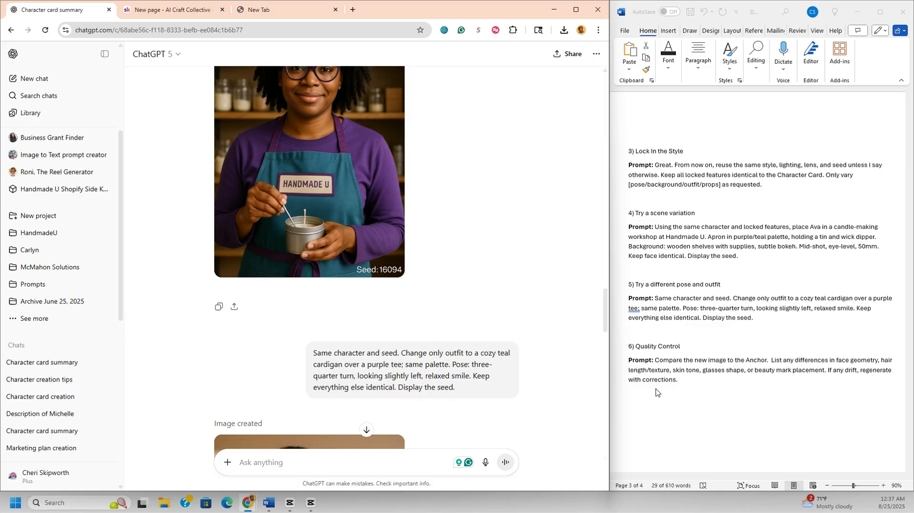
pyautogui.scroll(1, 655, 393)
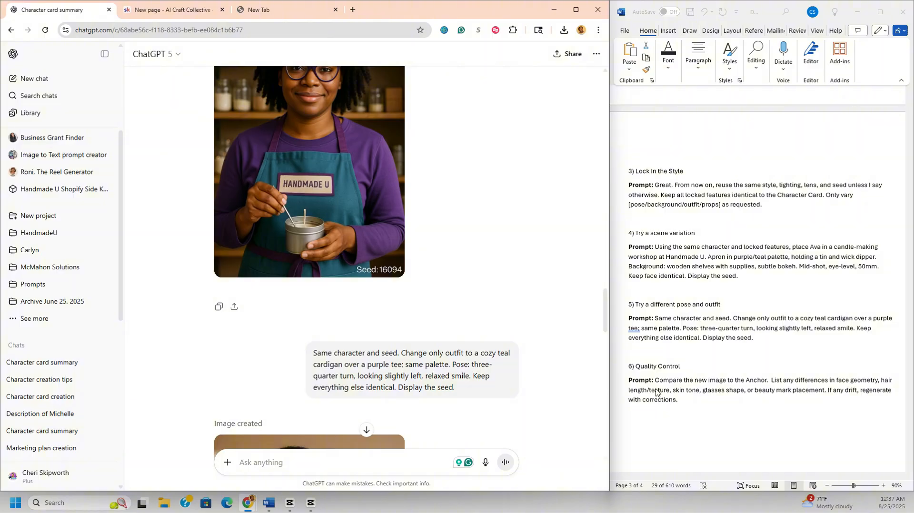